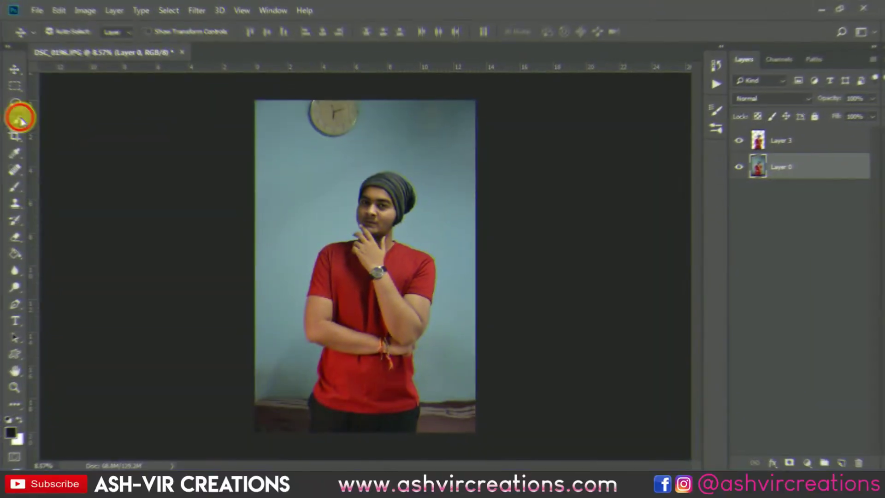
Copy the selected man to a new layer and delete that duplicate layer
right_click(370, 264)
left_click(431, 115)
key("Delete")
Crop the photo to a 4:5 ratio and blur the gj.jpg background behind the man
left_click(13, 135)
left_click(75, 30)
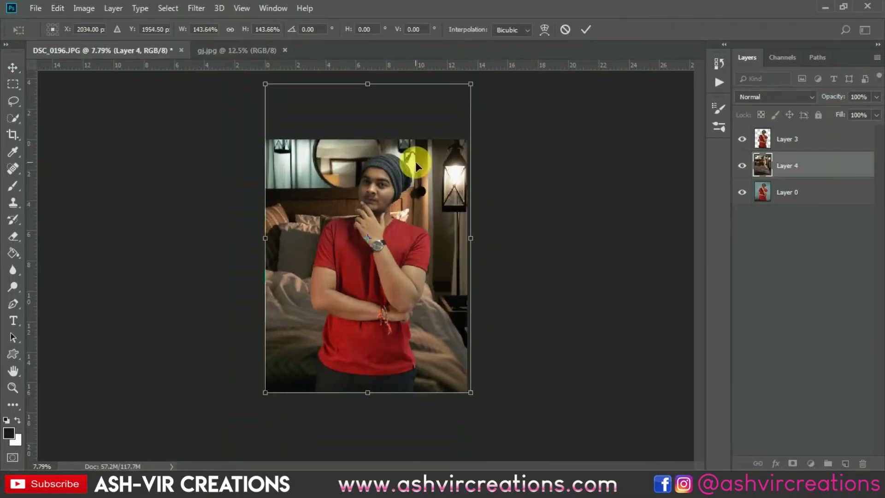
left_click(194, 8)
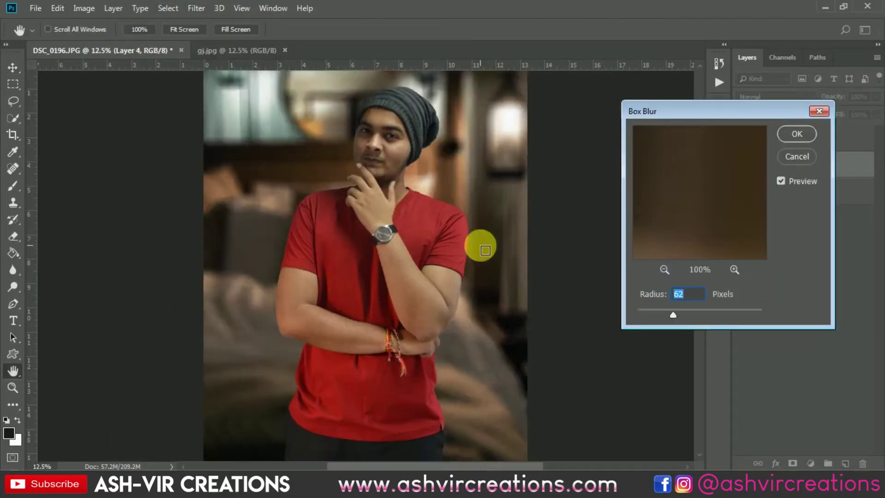
Soften the cutout's edges around the waist on Layer 3 with the Blur tool at size 50 and 100% strength
left_click(792, 135)
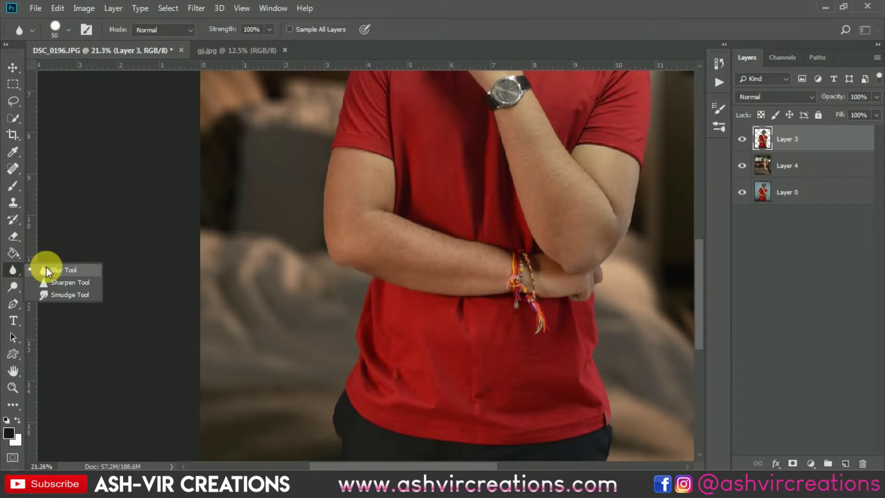
left_click(46, 266)
scroll(406, 173, "up", 5)
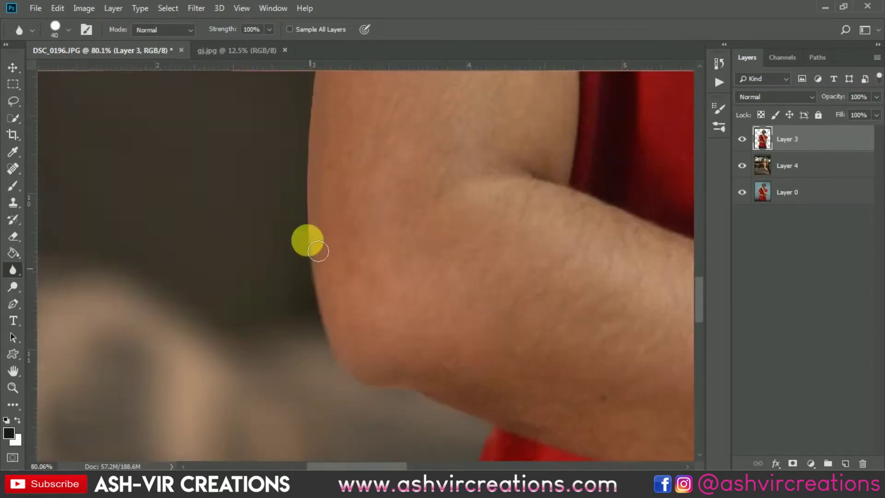
left_click_drag(405, 92, 350, 442)
left_click_drag(511, 95, 300, 442)
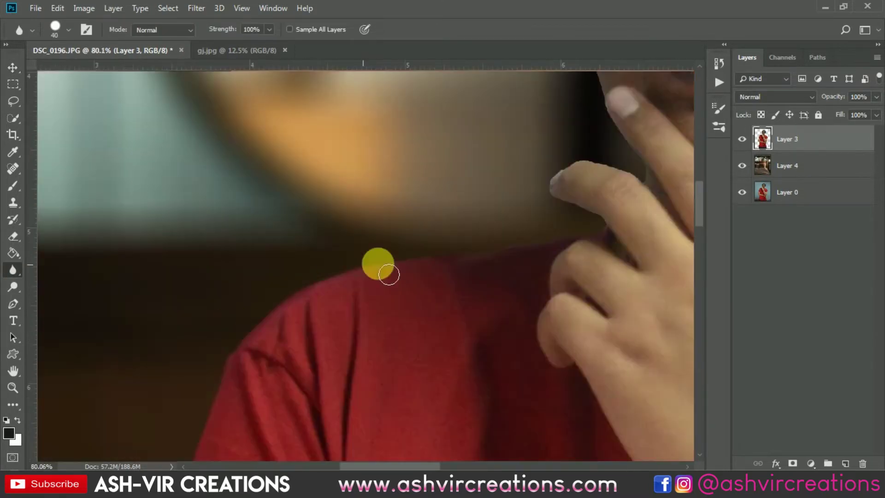
Soften the cutout's edges around the hand, shoulders and beanie with the Blur tool at size 40
left_click_drag(558, 184, 380, 336)
left_click_drag(368, 125, 345, 330)
left_click_drag(599, 239, 184, 253)
left_click_drag(415, 368, 433, 217)
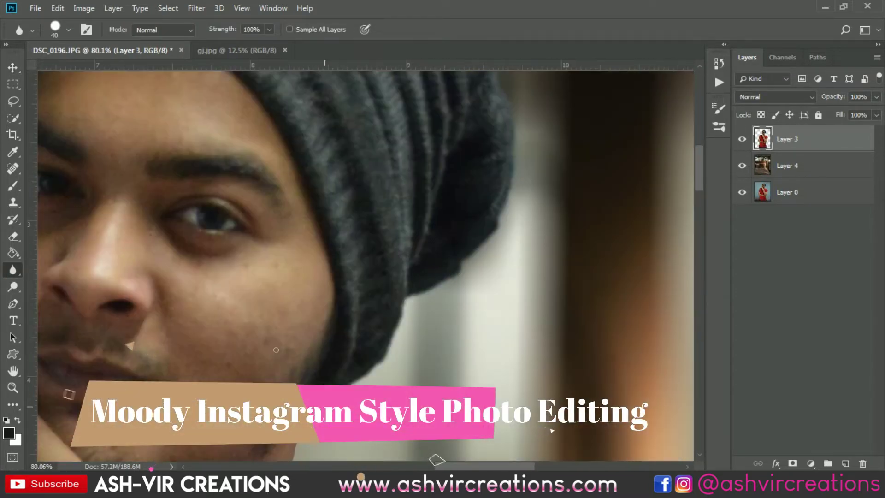
left_click_drag(428, 452, 341, 138)
left_click_drag(535, 355, 318, 115)
left_click_drag(318, 115, 362, 326)
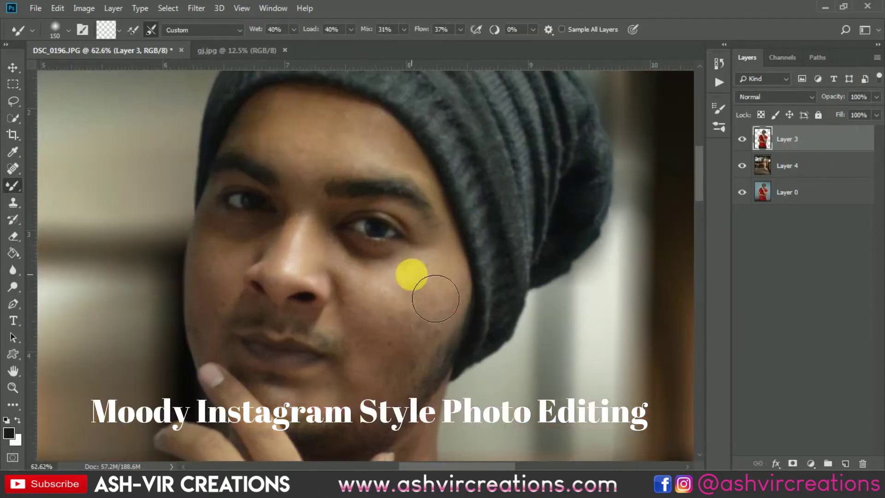
Smooth the skin on the man's face with the Mixer Brush at sizes 70 to 90 and 37% flow
left_click_drag(411, 277, 428, 290)
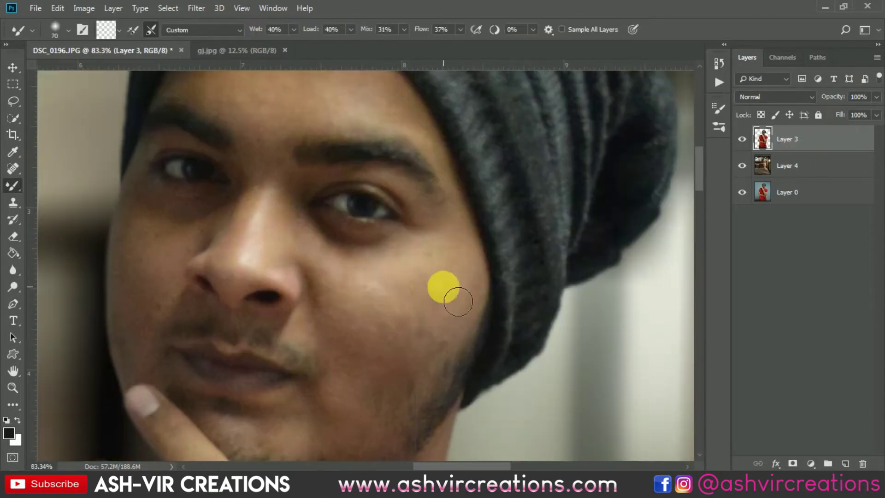
left_click_drag(374, 363, 345, 207)
scroll(295, 264, "down", 7)
scroll(291, 261, "up", 6)
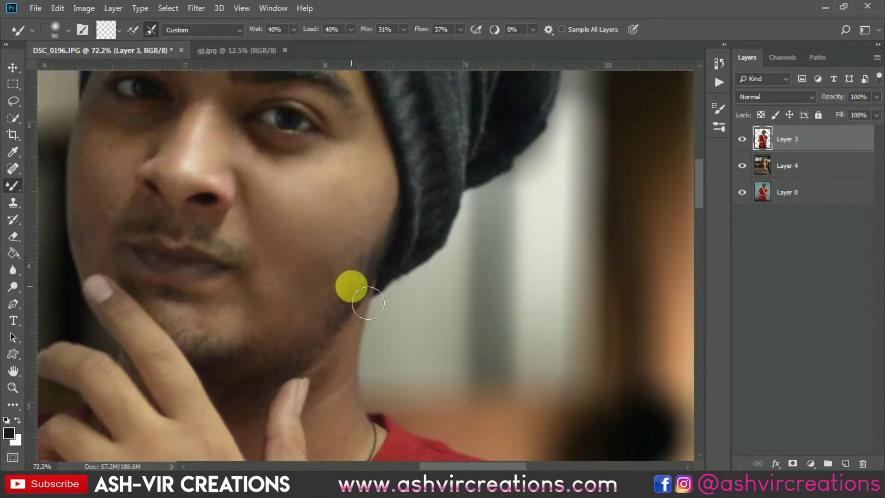
scroll(357, 276, "down", 2)
key("bracketleft")
key("bracketleft")
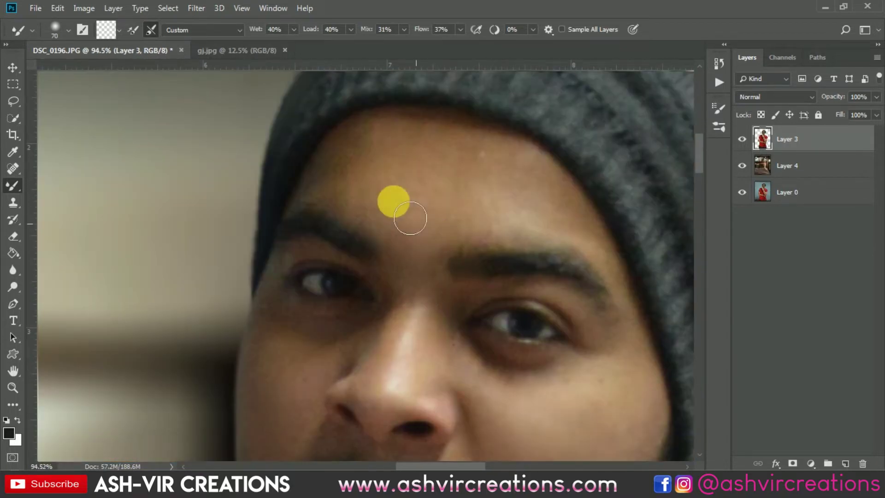
mouse_move(409, 214)
left_mouse_down()
mouse_move(504, 221)
mouse_move(432, 175)
mouse_move(539, 228)
left_mouse_up()
Adjust Levels on the man's layer with input values 8, 1.07 and 216
left_click_drag(742, 264, 714, 265)
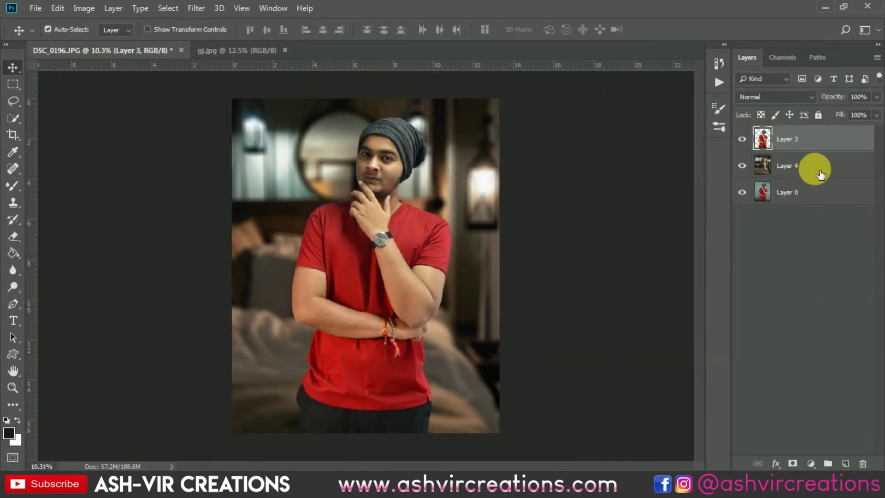
Open the Camera Raw filter on the photo and preview the AVC presets
left_click(195, 8)
left_click(217, 95)
left_click(814, 141)
scroll(783, 277, "down", 5)
left_click(801, 223)
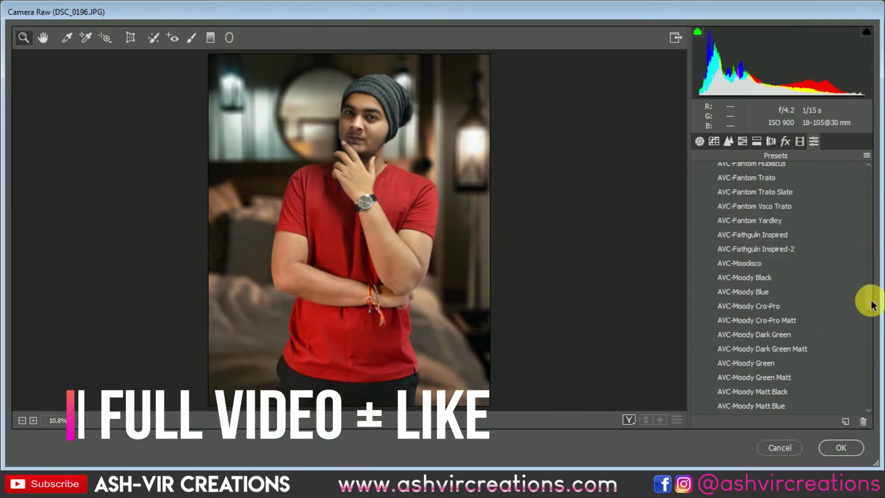
left_click_drag(869, 296, 869, 208)
Adjust the primary colour sliders in the Camera Calibration settings of Camera Raw
left_click(800, 141)
left_click_drag(786, 270, 793, 267)
left_click_drag(782, 285, 776, 289)
left_click_drag(781, 345, 774, 324)
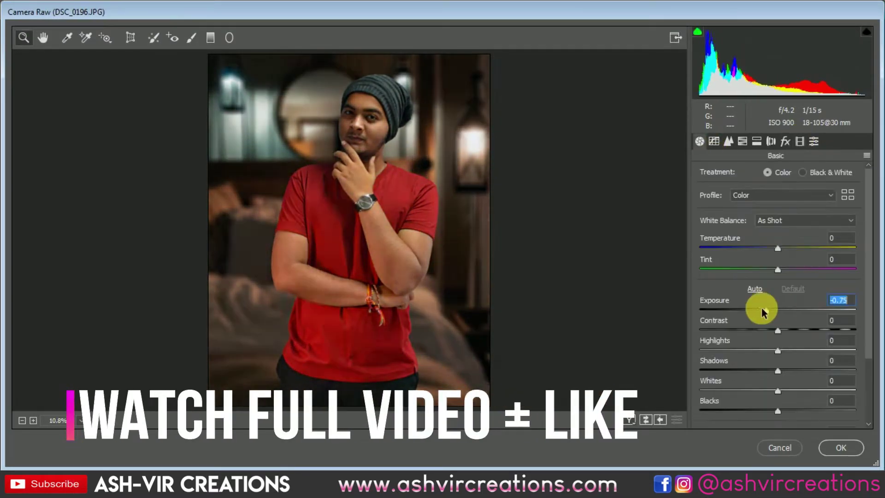
double_click(762, 310)
Set contrast +12, highlights -8, shadows -25, whites -12, blacks -3 and clarity +28, and lift the tone curve's black point to output 24
left_click_drag(778, 331, 771, 350)
left_click_drag(778, 370, 812, 363)
scroll(772, 420, "down", 3)
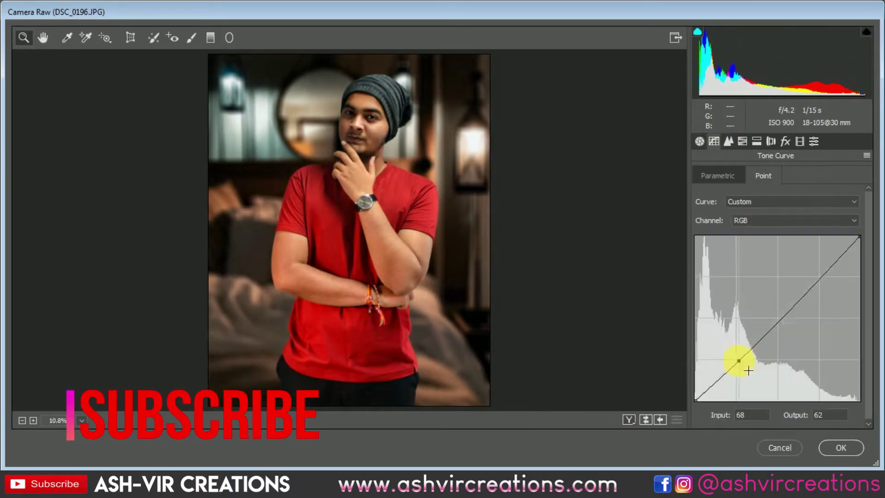
left_click_drag(695, 401, 701, 396)
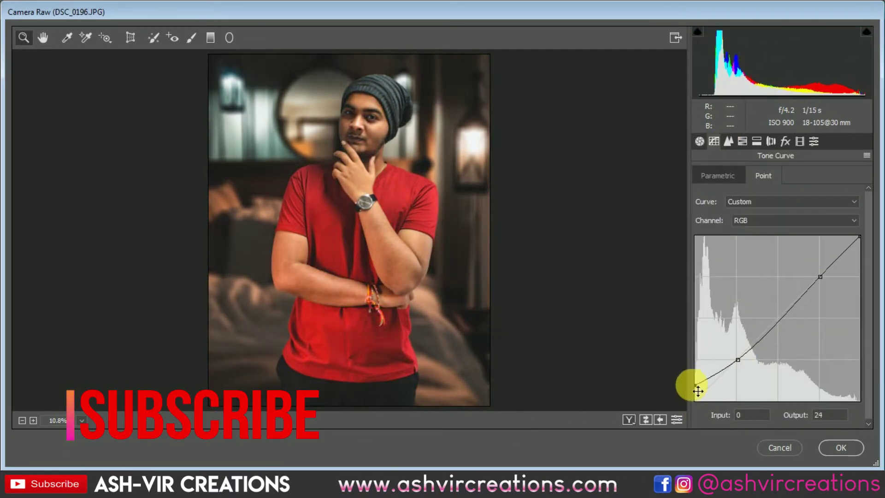
Set the HSL hue of Reds to +8 and Oranges to +1
left_click(742, 141)
left_click_drag(781, 244, 736, 224)
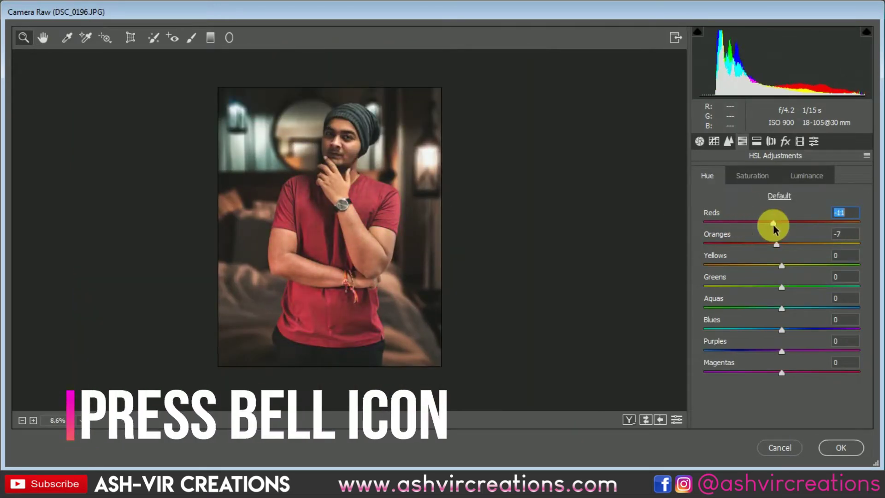
mouse_move(773, 224)
left_mouse_down()
mouse_move(765, 224)
mouse_move(787, 228)
left_mouse_up()
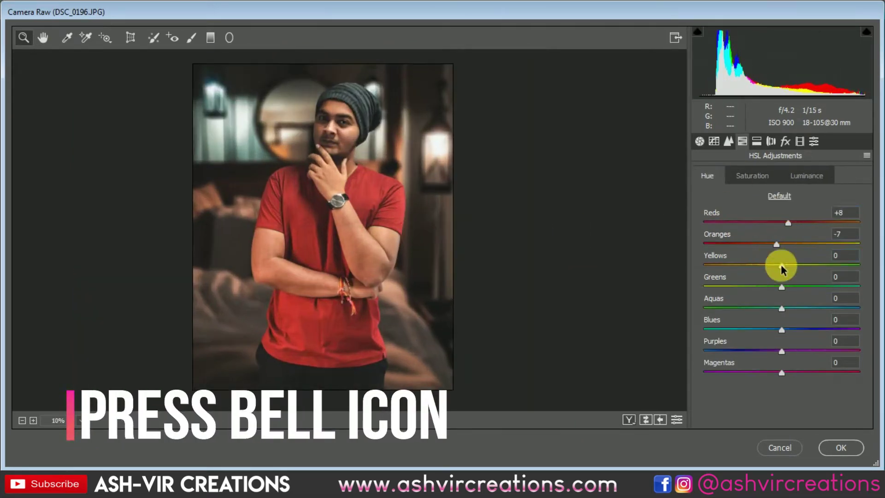
left_click_drag(776, 245, 784, 246)
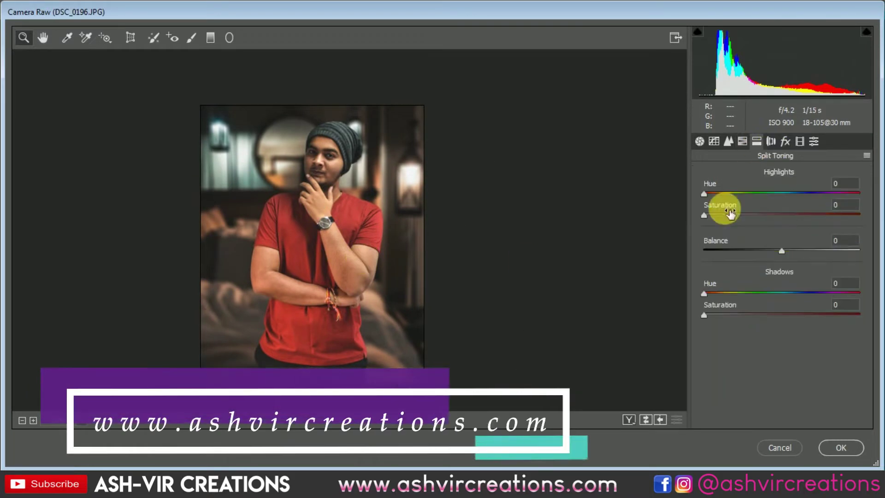
Apply split toning with a teal-blue tint in the shadows and a faint warm tint in the highlights
left_click_drag(703, 315, 740, 315)
left_click_drag(703, 294, 795, 293)
mouse_move(739, 315)
left_mouse_down()
mouse_move(717, 317)
mouse_move(739, 315)
left_mouse_up()
left_click_drag(703, 194, 728, 194)
left_click_drag(704, 215, 705, 216)
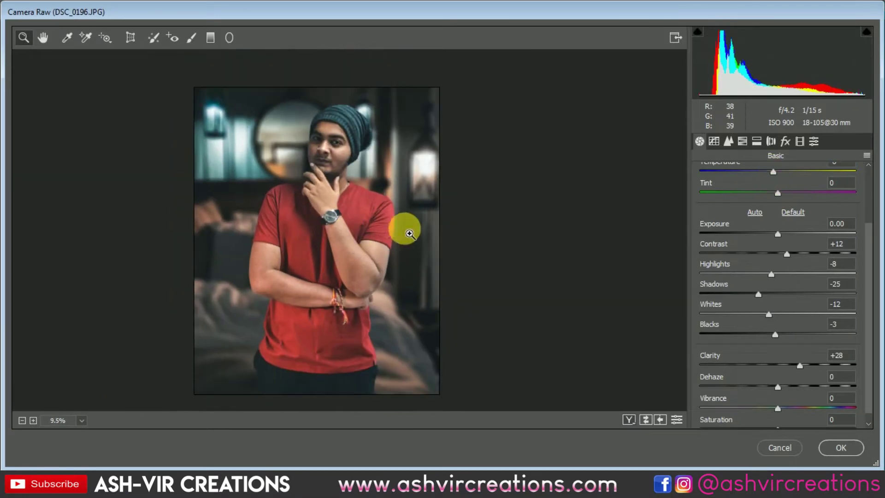
Add a post-crop vignette with amount -24, midpoint 33, roundness -20, feather 38 and highlights 72, and apply the Camera Raw filter
left_click(740, 142)
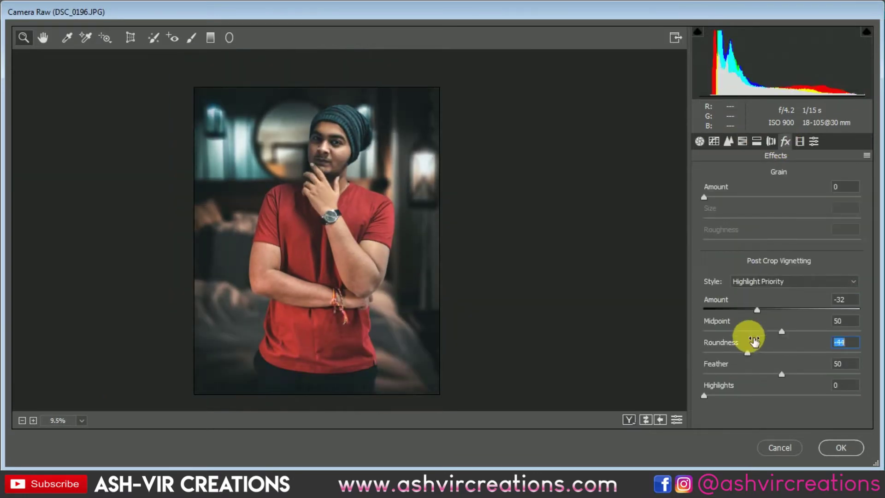
left_click_drag(751, 351, 766, 351)
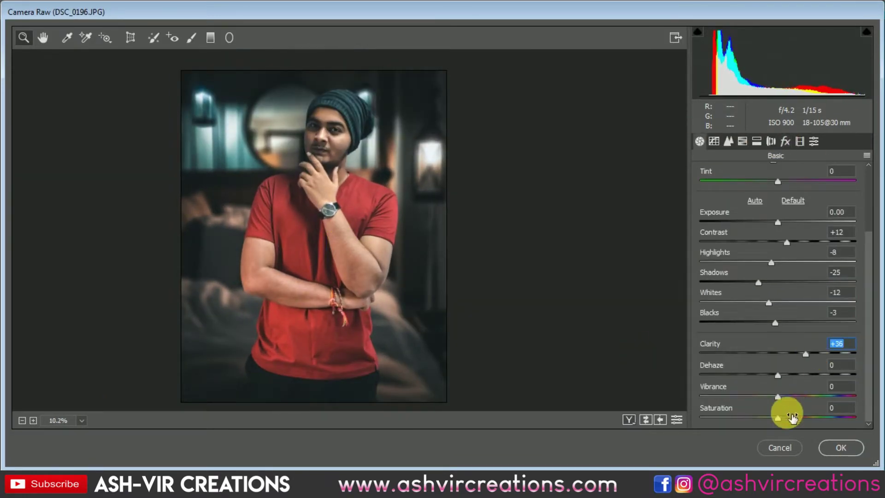
left_click_drag(787, 409, 783, 409)
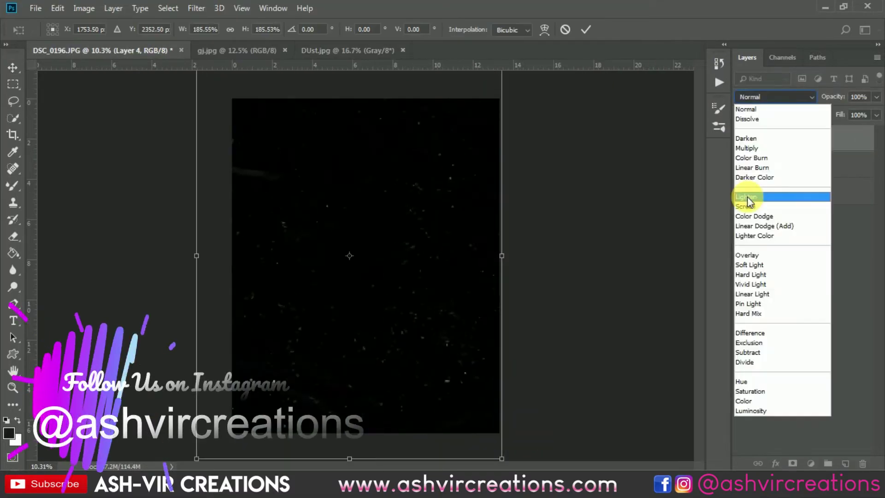
Overlay the DUst.jpg texture above the photo in Screen mode and toggle its visibility to compare
left_click(747, 197)
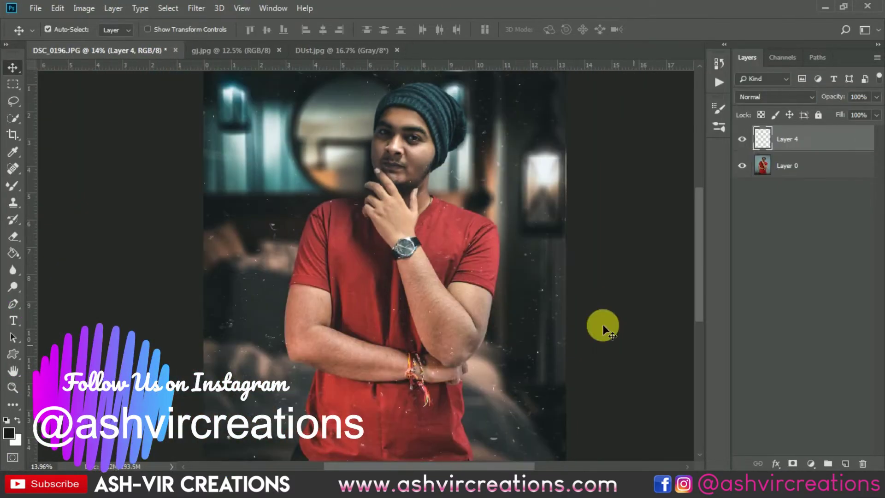
left_click(742, 139)
left_click(742, 139)
left_click(742, 139)
left_click(742, 139)
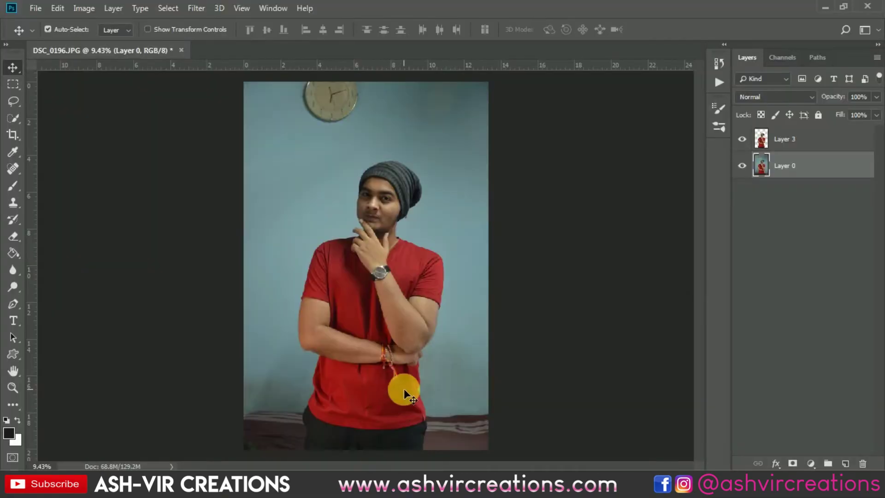
scroll(403, 388, "up", 1)
scroll(404, 388, "down", 2)
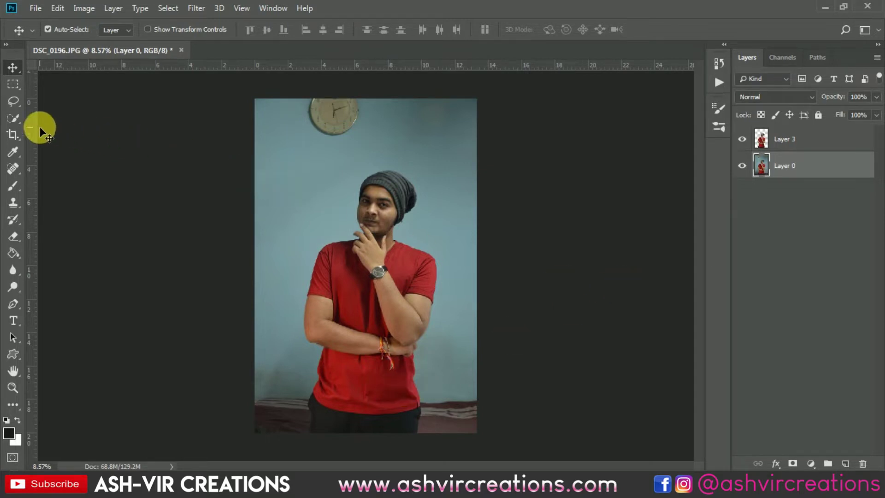
Select the man on Layer 0 with the Quick Selection tool at brush size 195, subtracting the striped strip beside his waist
left_click(18, 116)
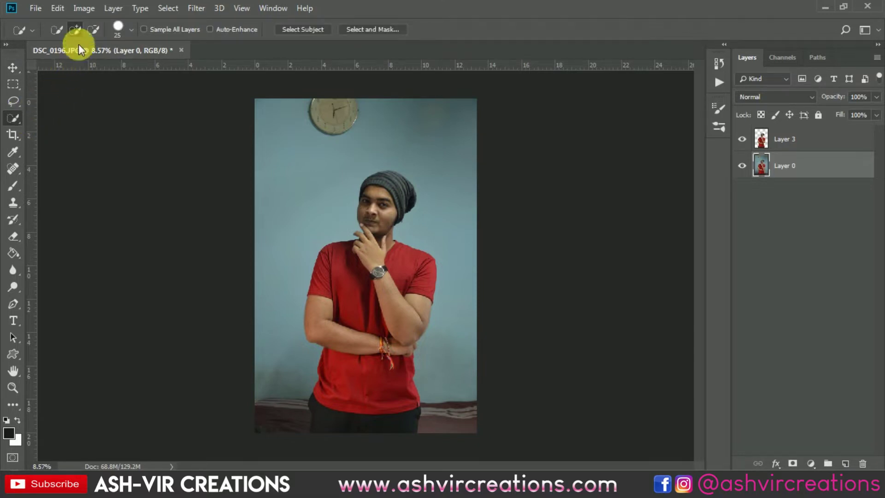
left_click(76, 30)
left_click(132, 30)
left_click_drag(118, 62, 125, 63)
left_click(386, 271)
mouse_move(386, 270)
left_mouse_down()
mouse_move(315, 306)
mouse_move(349, 362)
mouse_move(359, 428)
mouse_move(414, 337)
mouse_move(421, 304)
mouse_move(405, 254)
mouse_move(382, 223)
mouse_move(396, 192)
left_mouse_up()
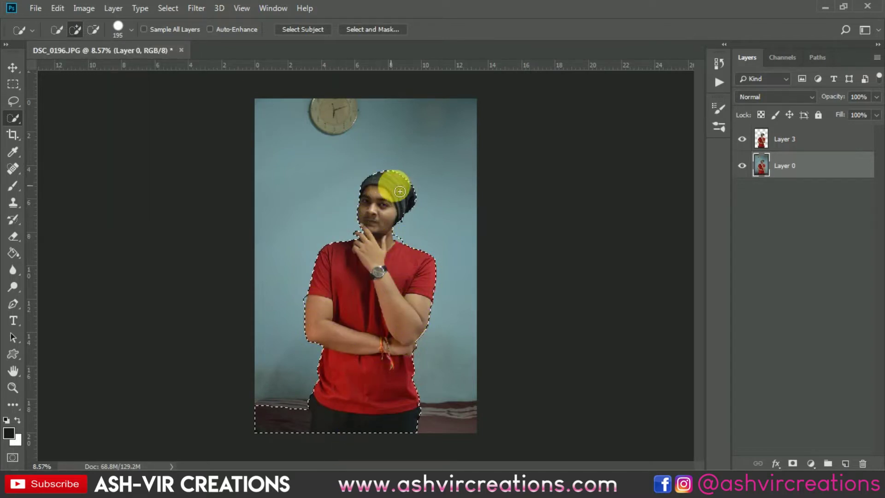
left_click(93, 30)
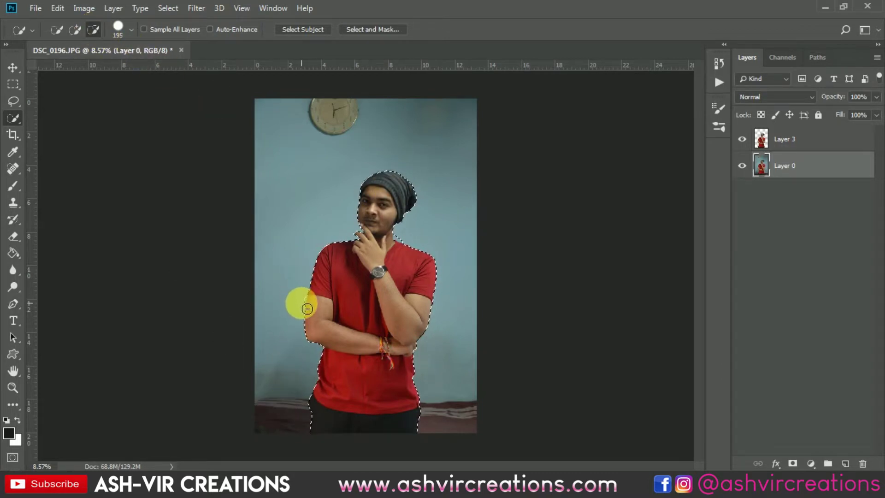
mouse_move(323, 306)
left_mouse_down()
mouse_move(312, 300)
mouse_move(406, 241)
mouse_move(375, 257)
left_mouse_up()
Copy the selected man from Layer 0 to a new layer via copy and delete that extra layer
right_click(369, 262)
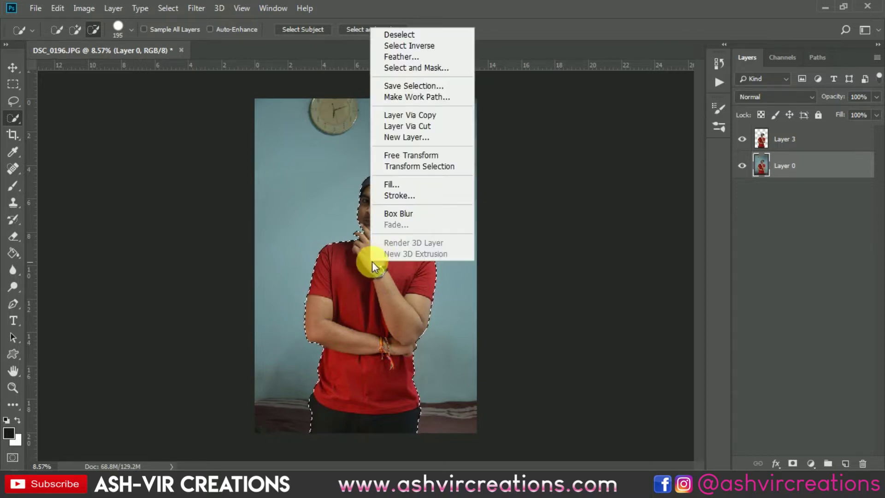
left_click(430, 115)
left_click(800, 192)
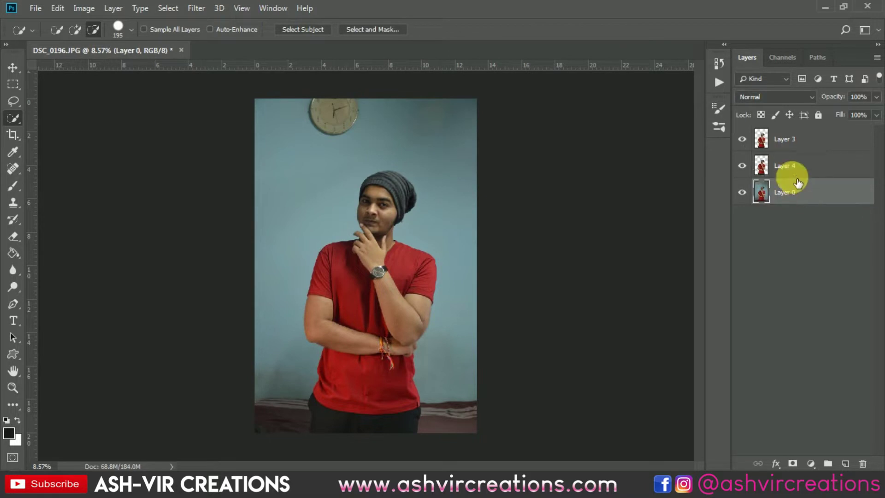
left_click(783, 174)
key("Delete")
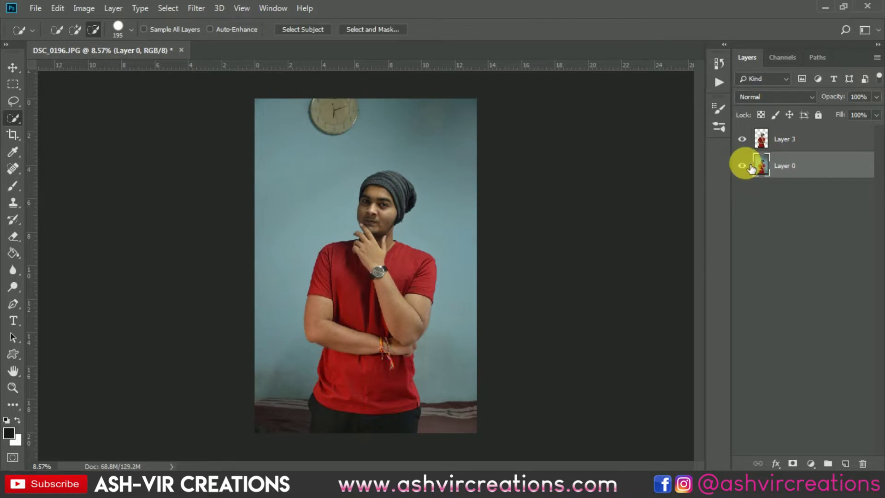
Hide Layer 0 to check the man's cutout on Layer 3, and show it again
left_click(751, 167)
key("v")
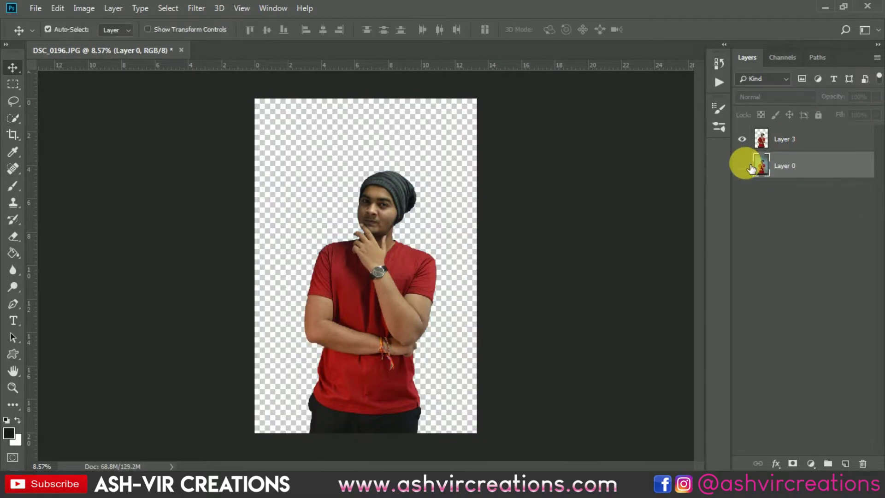
left_click(750, 167)
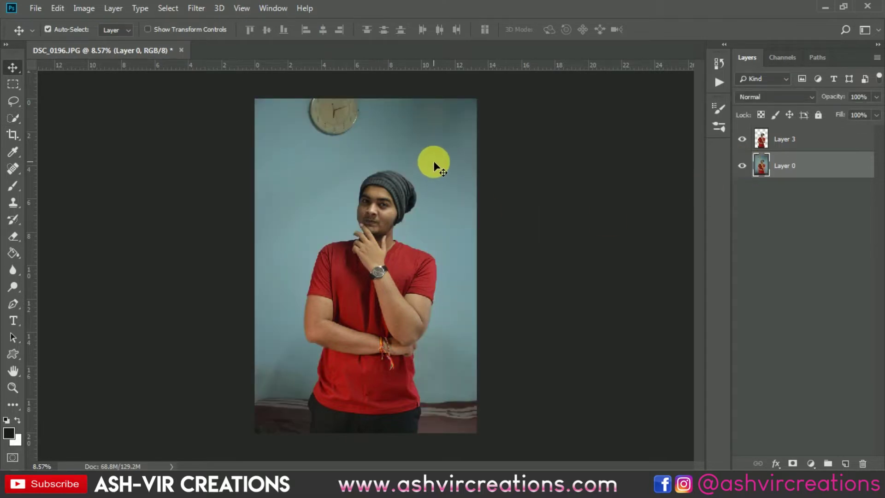
Crop the image to 4:5 (8:10), moving the photo up within the frame to trim the wall and clock above the man
left_click(13, 143)
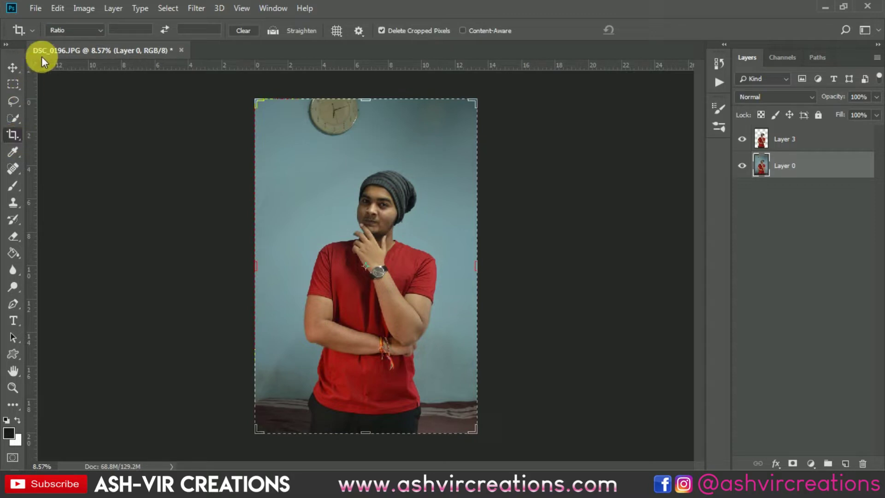
left_click(69, 32)
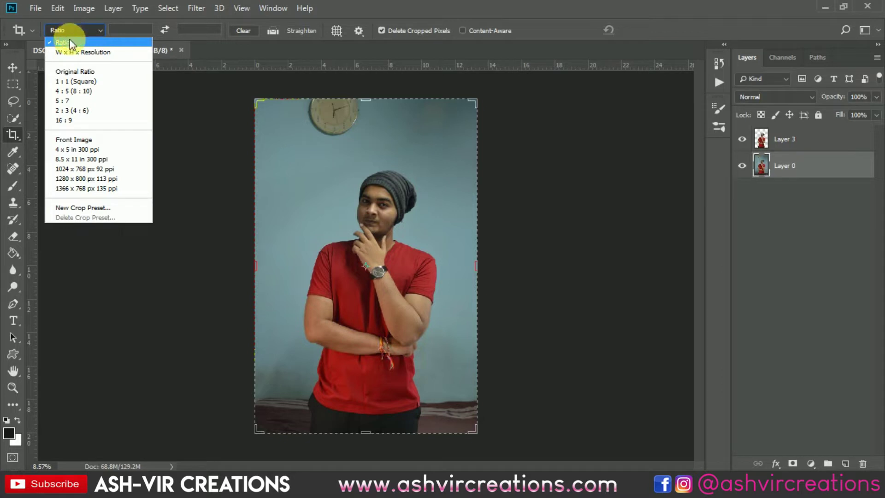
left_click(74, 91)
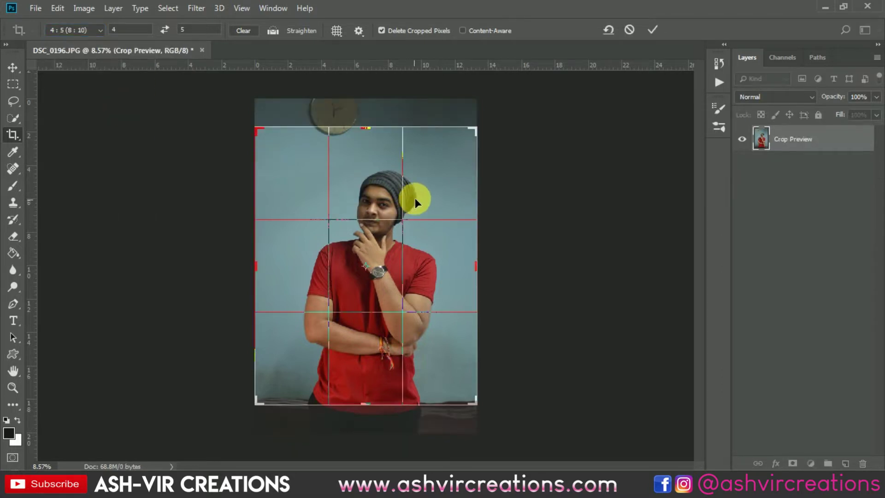
left_click_drag(416, 191, 415, 158)
key("ctrl+r")
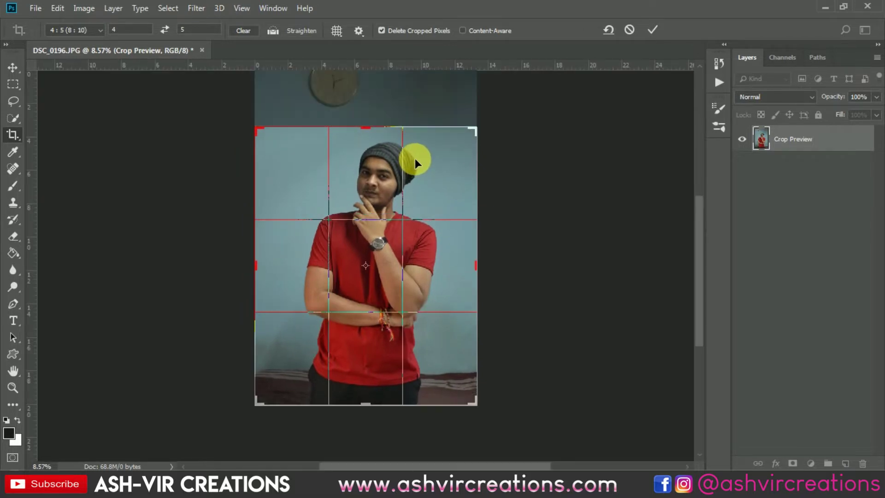
left_click(650, 30)
key("v")
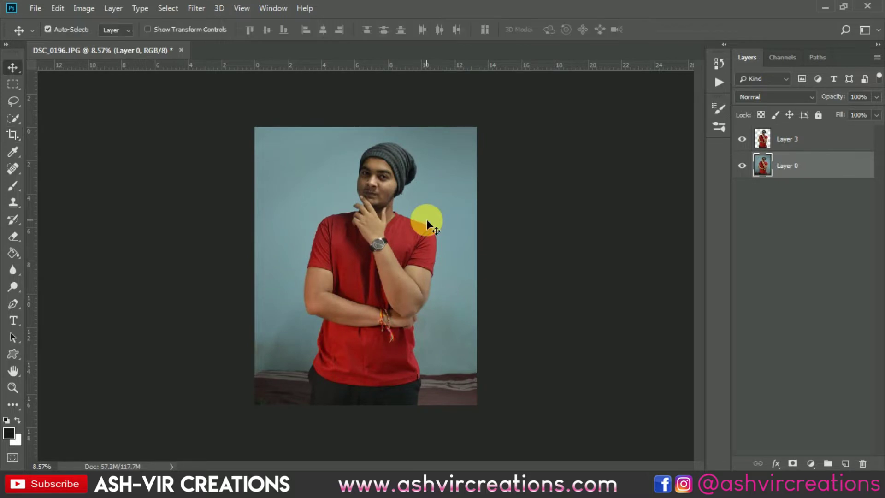
Make the original photo layer, Layer 0, the active layer beneath the cutout
scroll(425, 221, "up", 3)
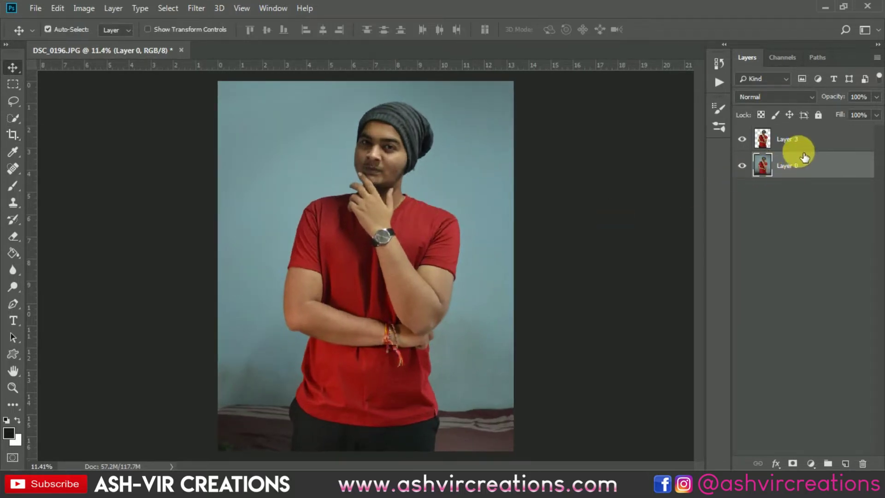
left_click(809, 147)
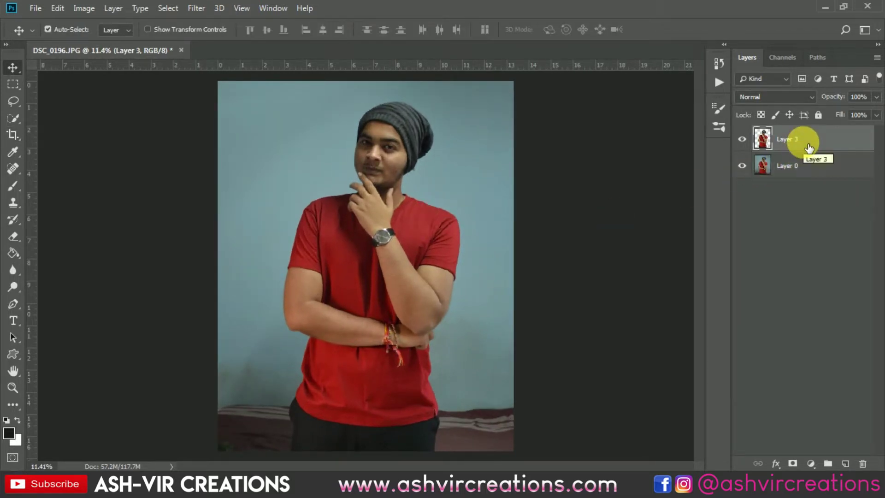
left_click(809, 161)
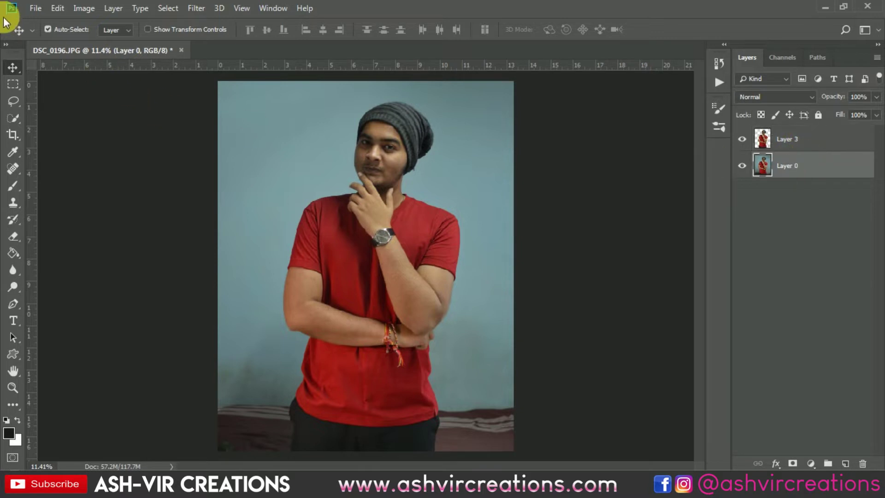
Open the bedroom picture gj and paste all of it into the DSC_0196.JPG document between Layer 3 and Layer 0
left_click(29, 9)
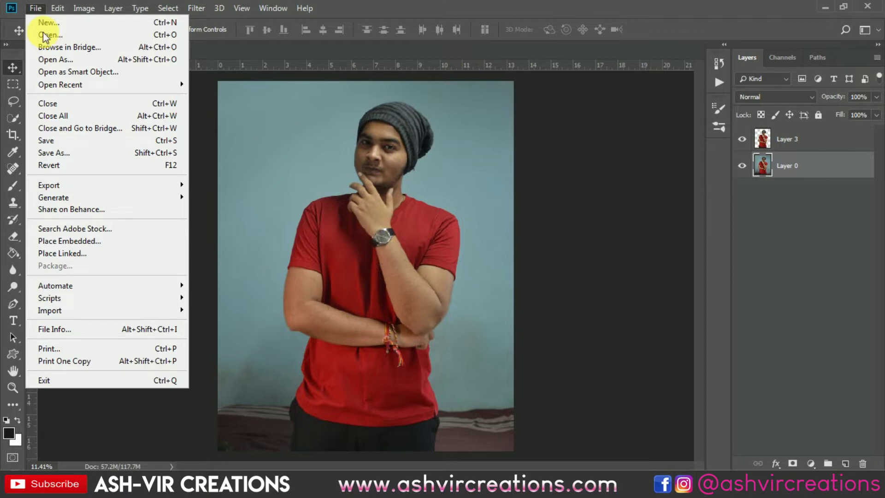
left_click(45, 36)
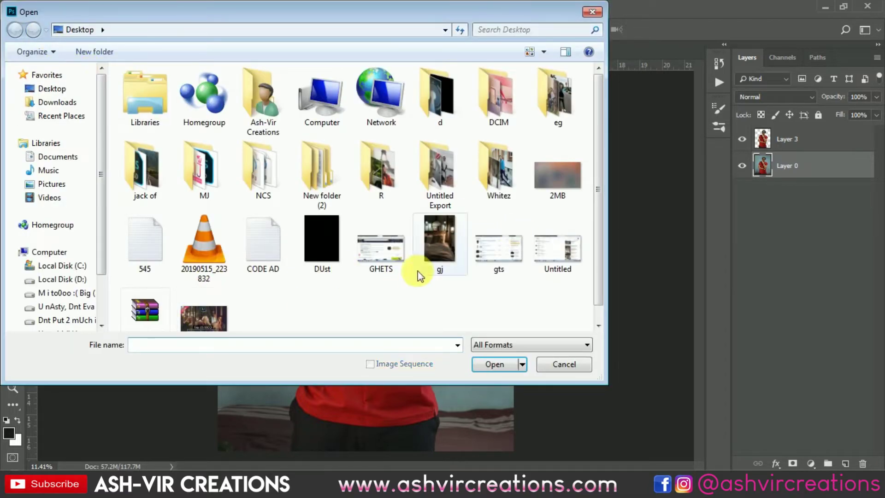
double_click(435, 237)
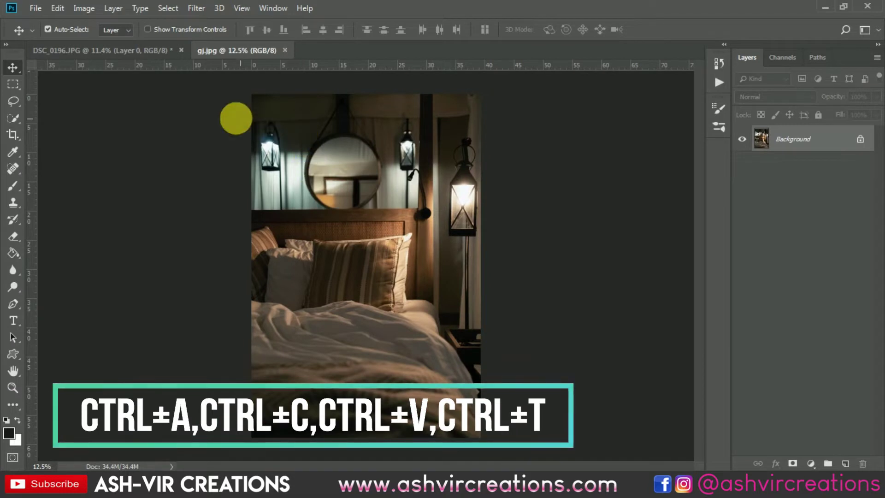
key("ctrl+a")
key("ctrl+c")
left_click(158, 55)
key("ctrl+v")
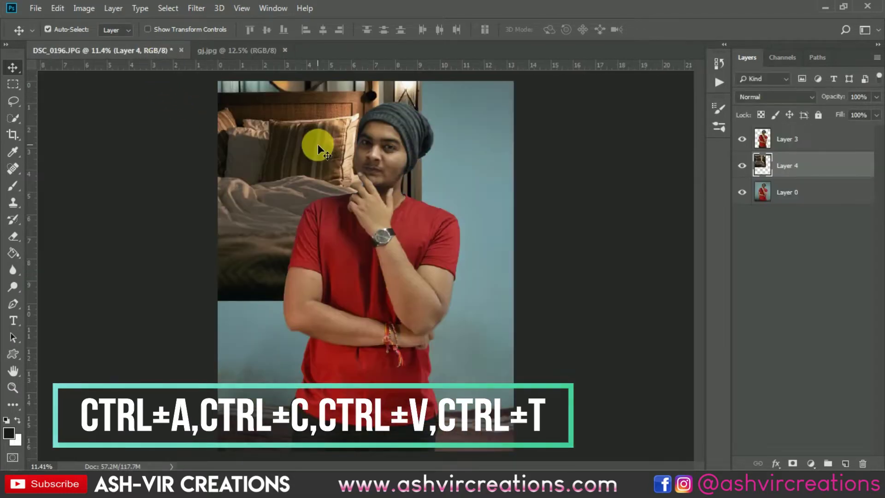
Move the pasted bedroom picture and scale it to about 144% with Free Transform so it fills the canvas behind the man
left_click_drag(390, 239, 292, 190)
left_click(57, 8)
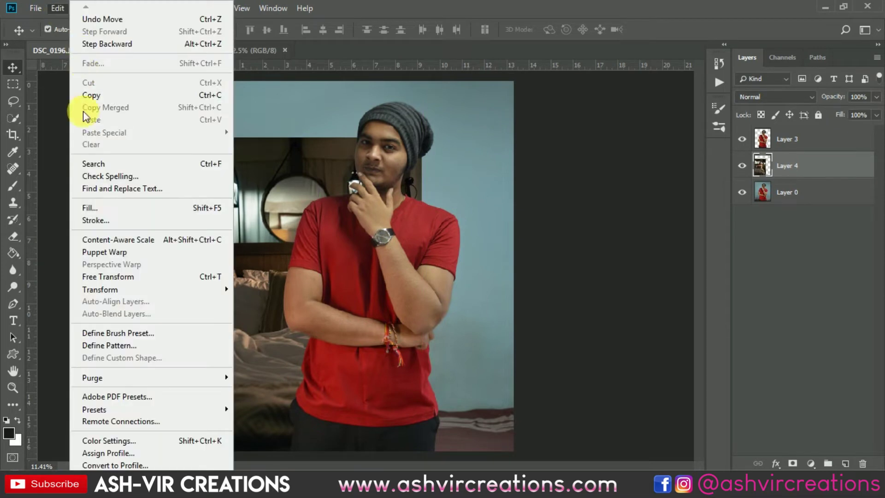
left_click(96, 275)
left_click_drag(421, 137, 484, 95)
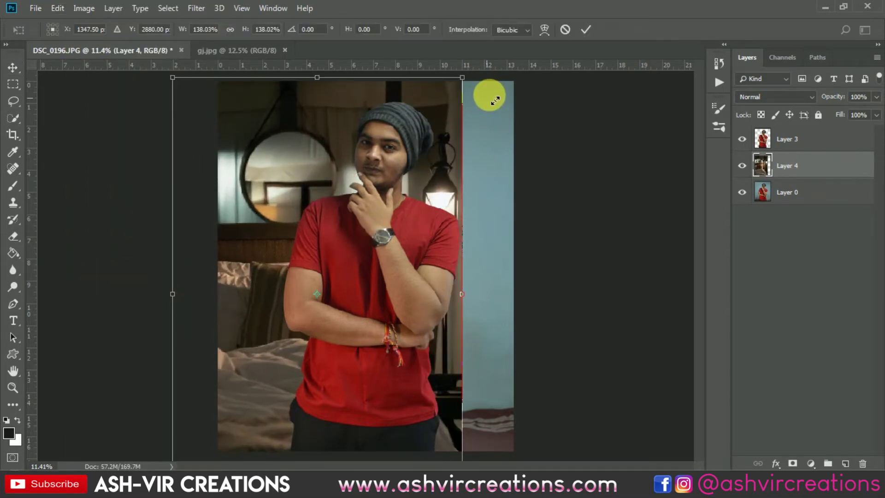
scroll(375, 153, "down", 1)
left_click_drag(362, 159, 405, 104)
scroll(495, 254, "down", 3)
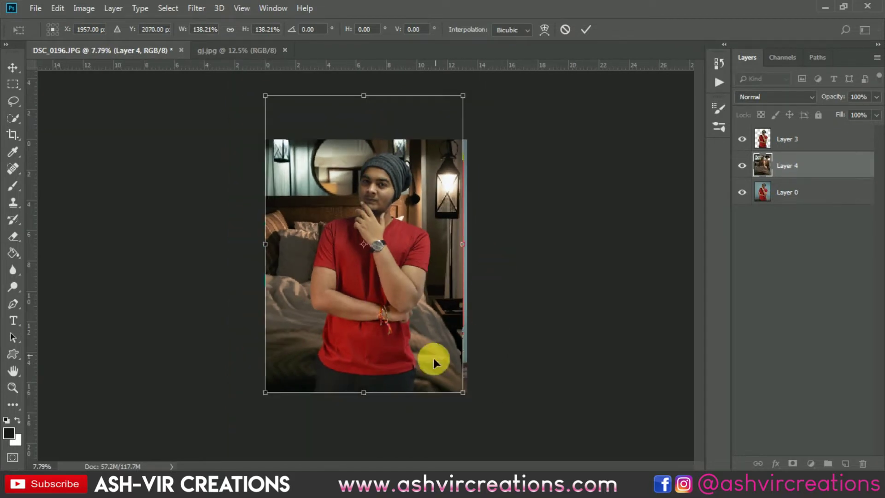
left_click_drag(461, 95, 468, 70)
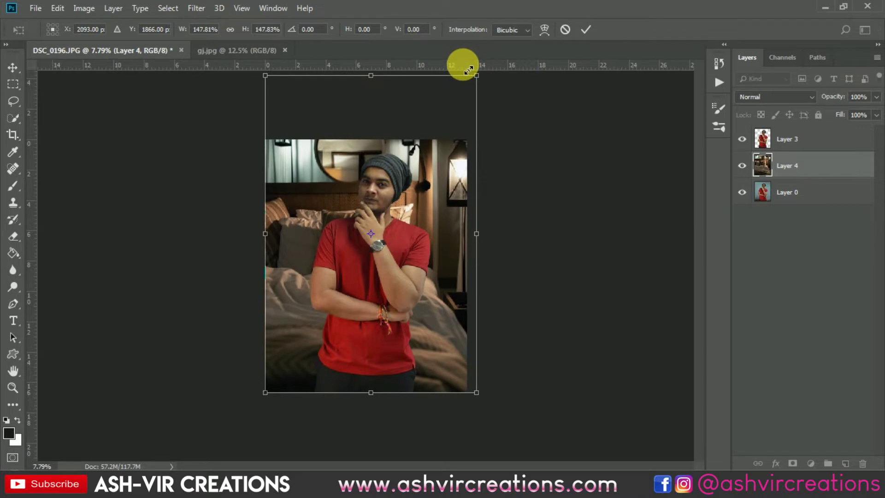
left_click_drag(481, 81, 477, 92)
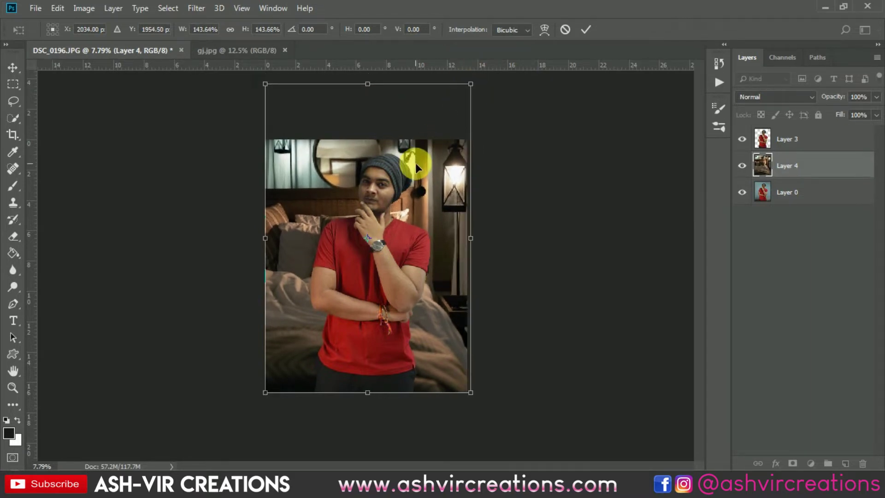
scroll(417, 163, "up", 1)
key("Return")
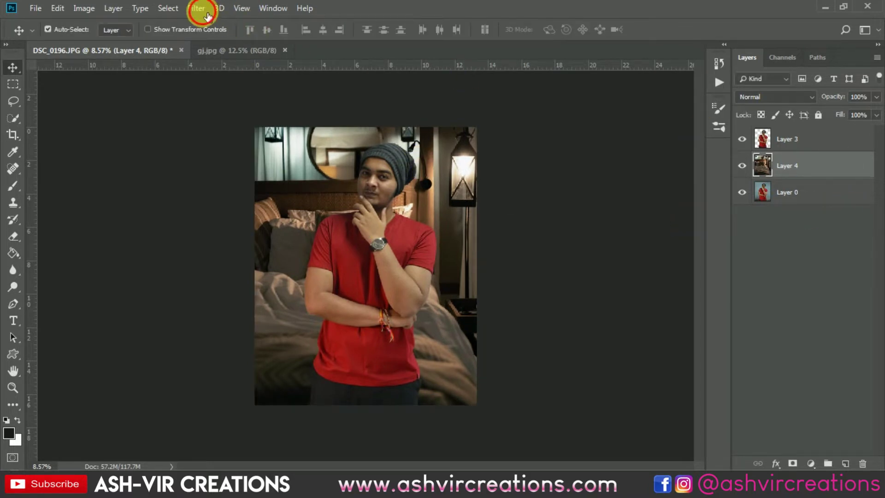
Apply a Box Blur with a radius of 49 pixels to the bedroom background on Layer 4
left_click(197, 9)
left_click(131, 65)
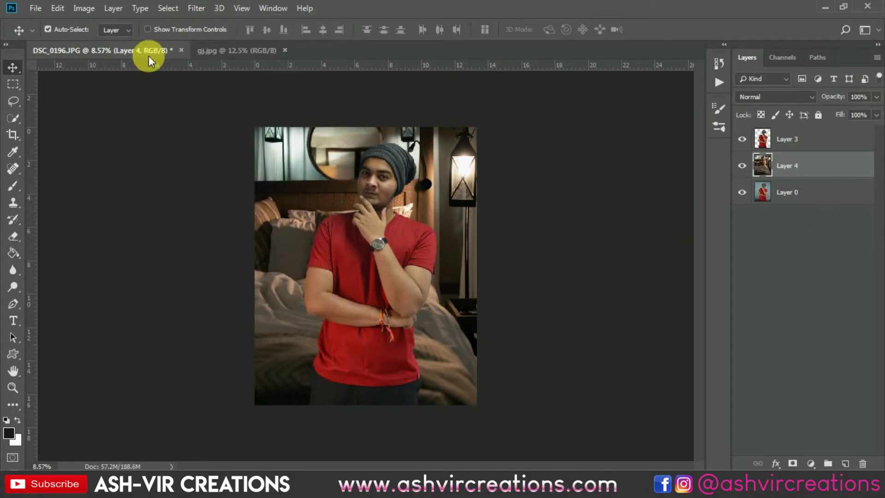
left_click(192, 11)
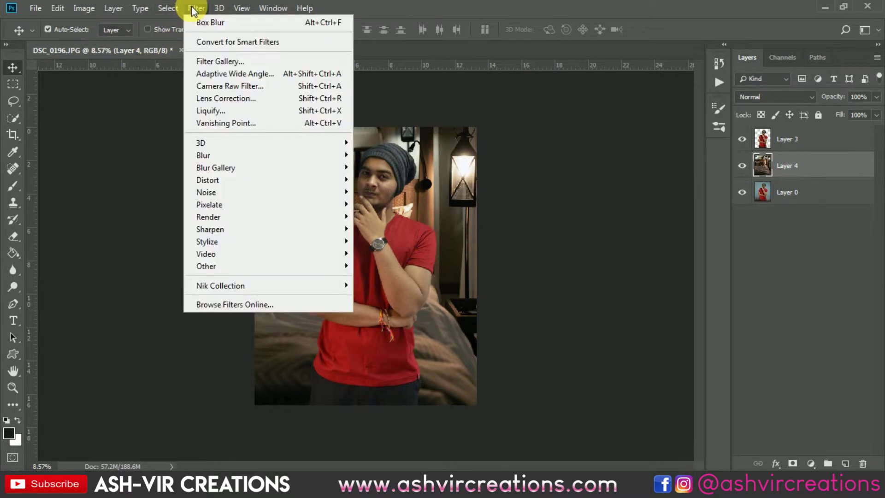
mouse_move(208, 157)
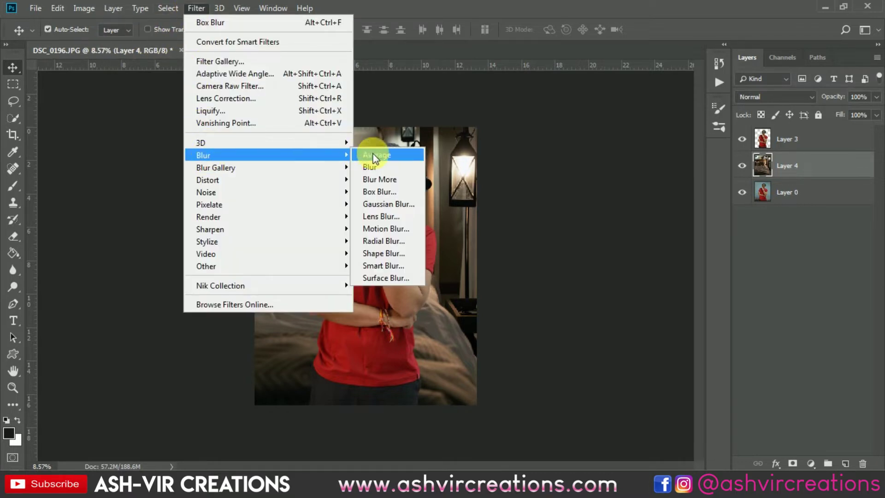
left_click(377, 191)
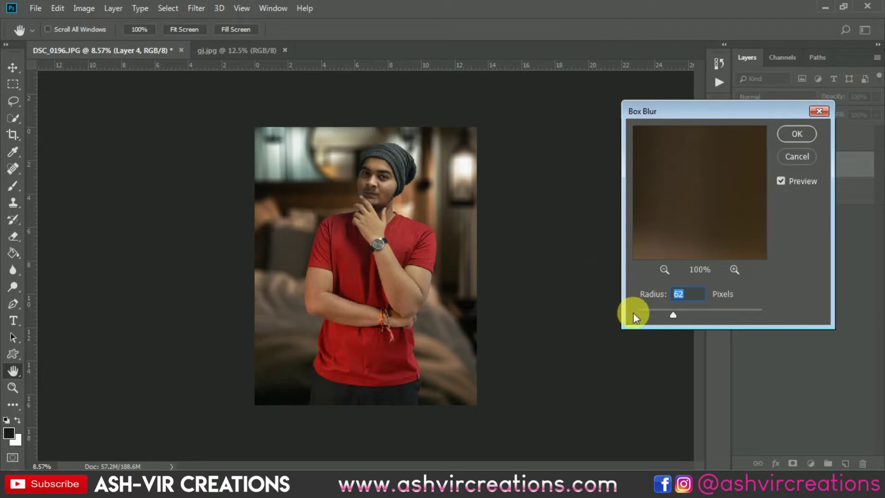
key("ctrl+plus")
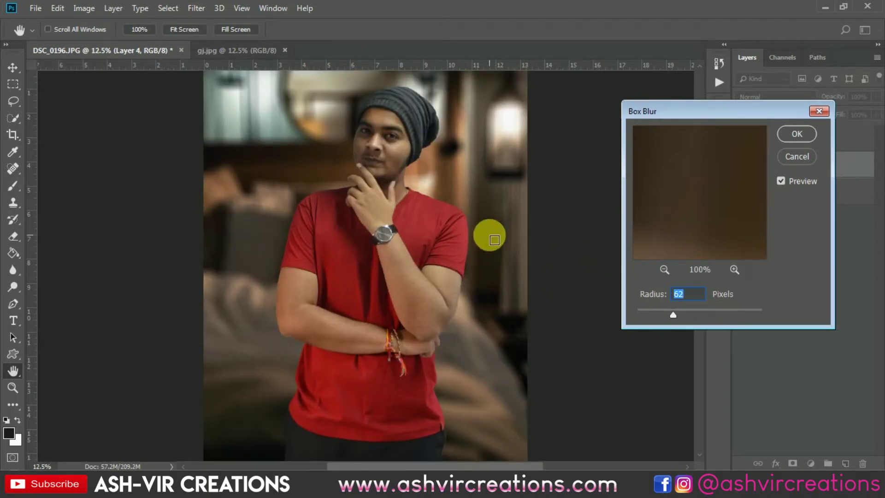
mouse_move(673, 314)
left_mouse_down()
mouse_move(654, 311)
mouse_move(668, 314)
left_mouse_up()
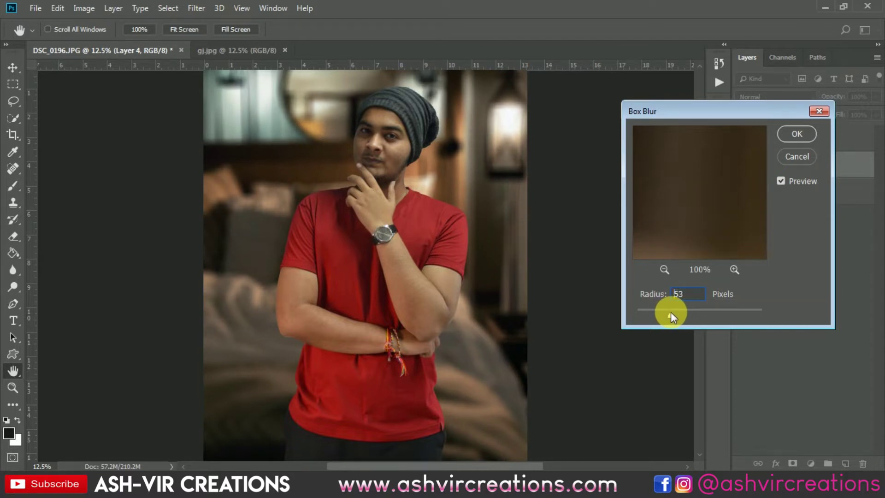
left_click_drag(670, 312, 669, 312)
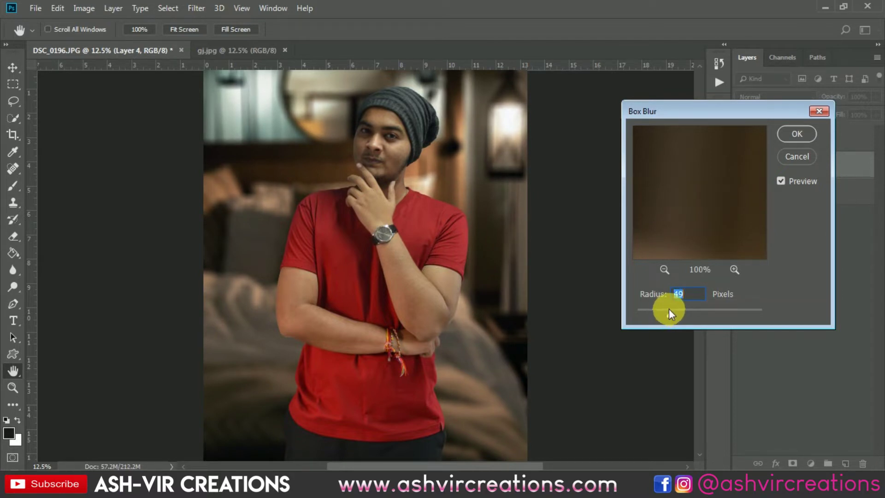
key("ctrl+minus")
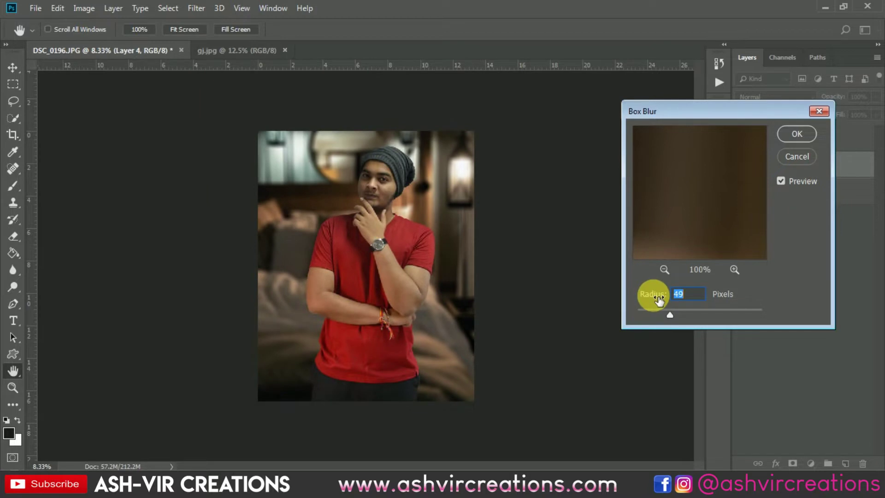
left_click(784, 139)
Move the blurred bedroom background down behind the man so more of the mirror and lanterns fits in the frame
scroll(432, 194, "up", 1)
left_click_drag(468, 179, 474, 210)
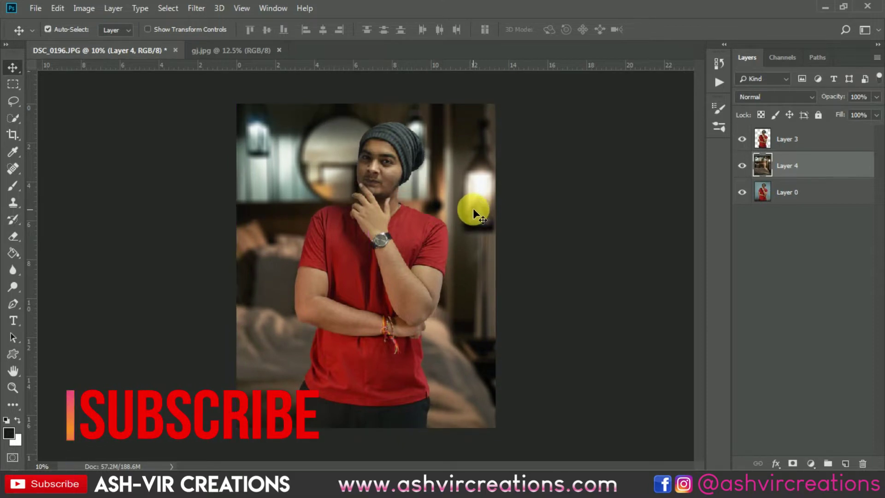
scroll(446, 153, "up", 1)
scroll(447, 154, "up", 3)
scroll(446, 154, "down", 4)
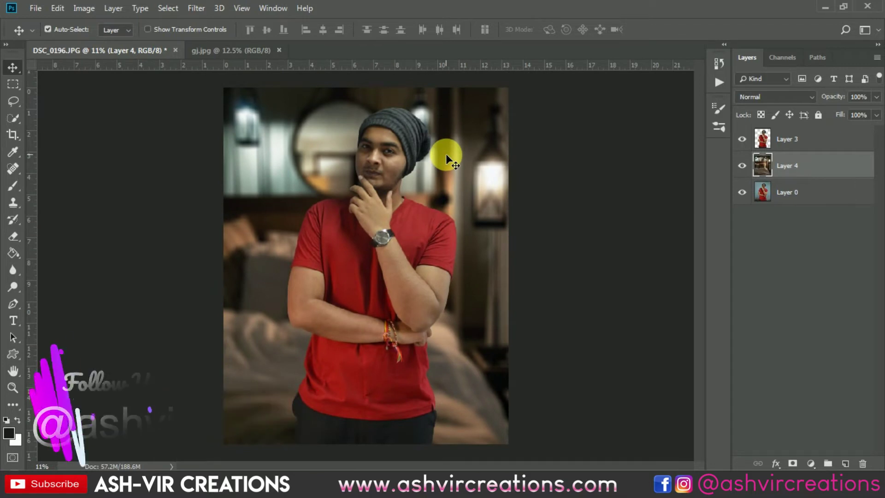
Soften the cutout edge on Layer 3 with the Blur tool at 100% strength, along the shirt and trousers on the picture's left side
scroll(335, 144, "up", 4)
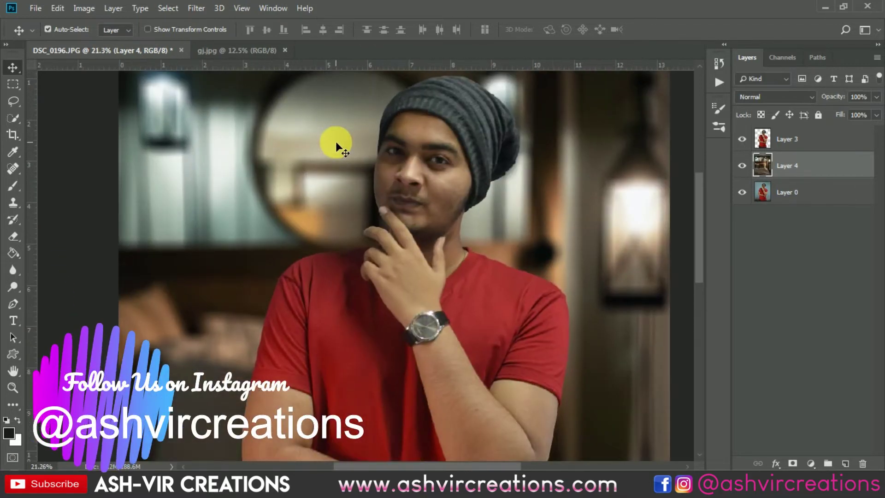
left_click_drag(472, 293, 470, 205)
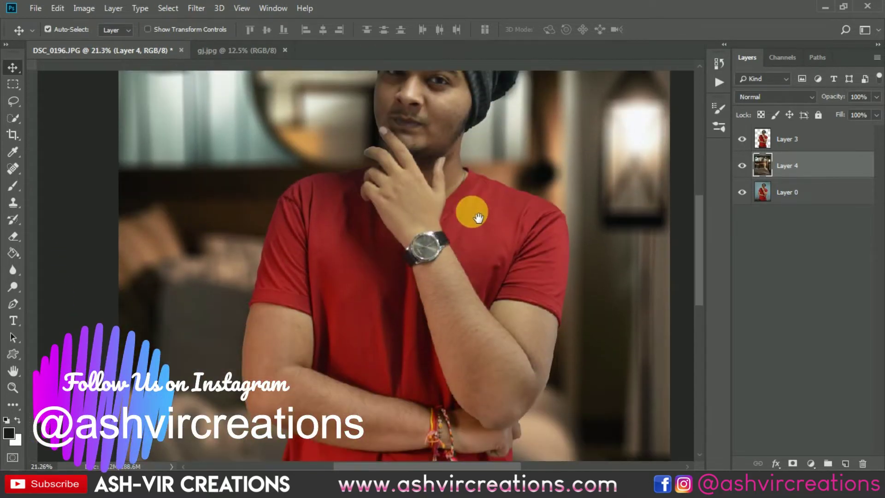
left_click(834, 146)
left_click_drag(478, 250, 558, 90)
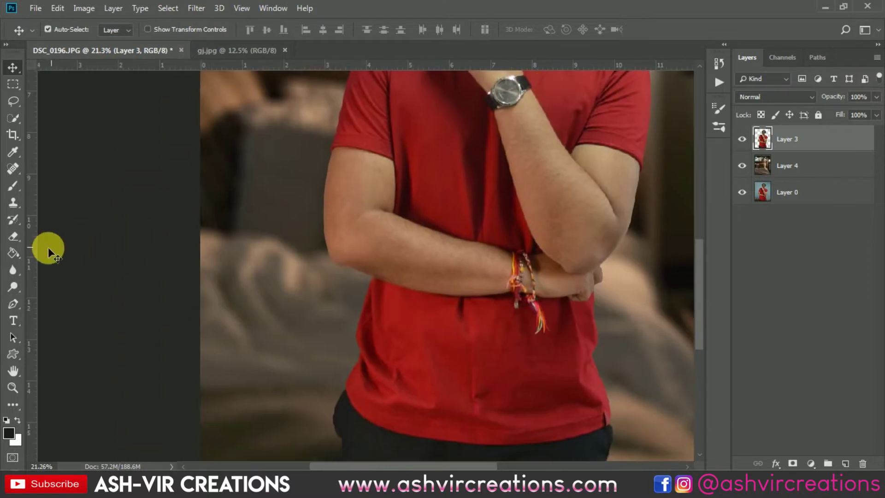
left_click(19, 269)
left_click(46, 266)
right_click(269, 242)
left_click(401, 351)
scroll(372, 334, "up", 8)
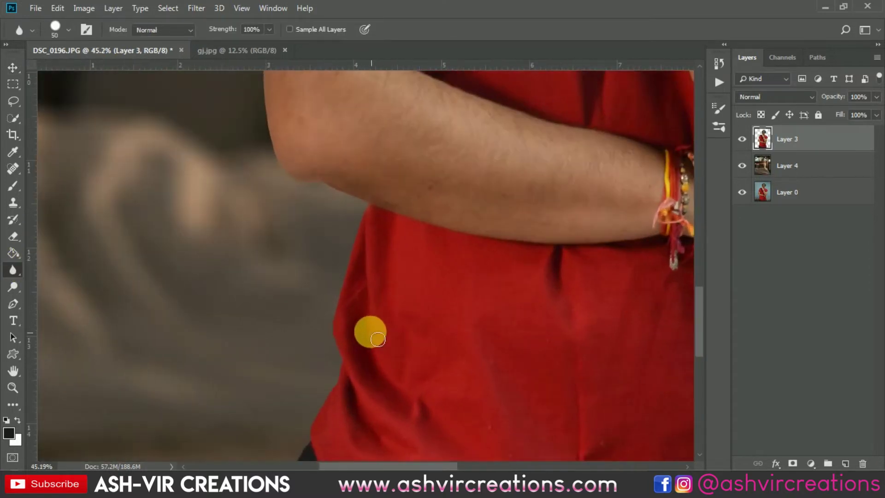
mouse_move(374, 215)
left_mouse_down()
mouse_move(331, 387)
mouse_move(344, 433)
left_mouse_up()
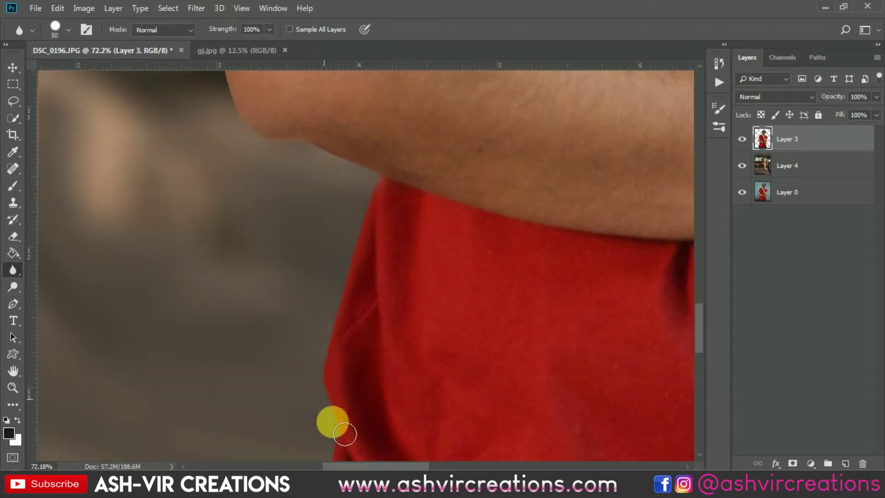
left_click_drag(411, 406, 487, 133)
mouse_move(414, 166)
left_mouse_down()
mouse_move(416, 189)
mouse_move(371, 260)
mouse_move(329, 397)
mouse_move(393, 369)
mouse_move(415, 191)
left_mouse_up()
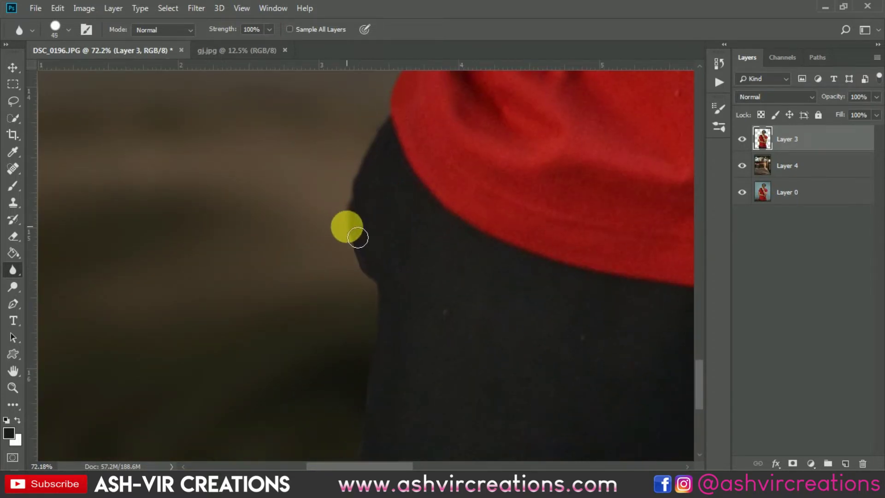
left_click_drag(381, 295, 385, 336)
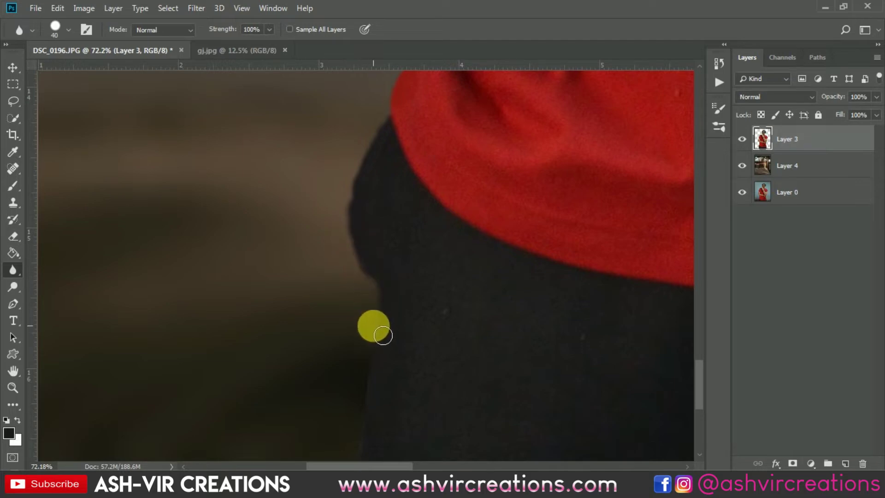
left_click_drag(387, 152, 396, 369)
Blur the rest of the man's cutout edge around the shoulder, fingers and the picture's right side of the shirt
scroll(304, 152, "up", 1)
left_click_drag(296, 120, 359, 406)
left_click_drag(512, 120, 416, 312)
left_click_drag(552, 124, 406, 323)
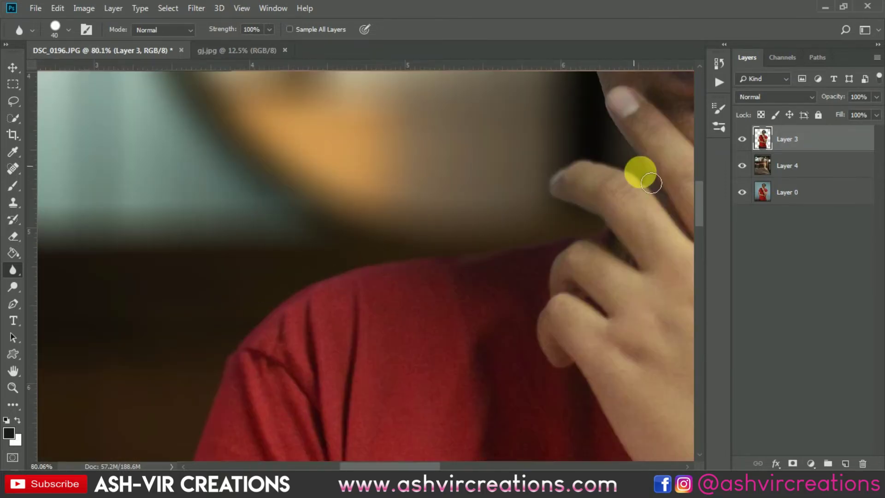
left_click_drag(618, 170, 392, 378)
scroll(355, 240, "down", 1)
scroll(355, 240, "up", 1)
left_click_drag(447, 125, 369, 410)
left_click_drag(581, 406, 313, 189)
left_click_drag(486, 261, 358, 389)
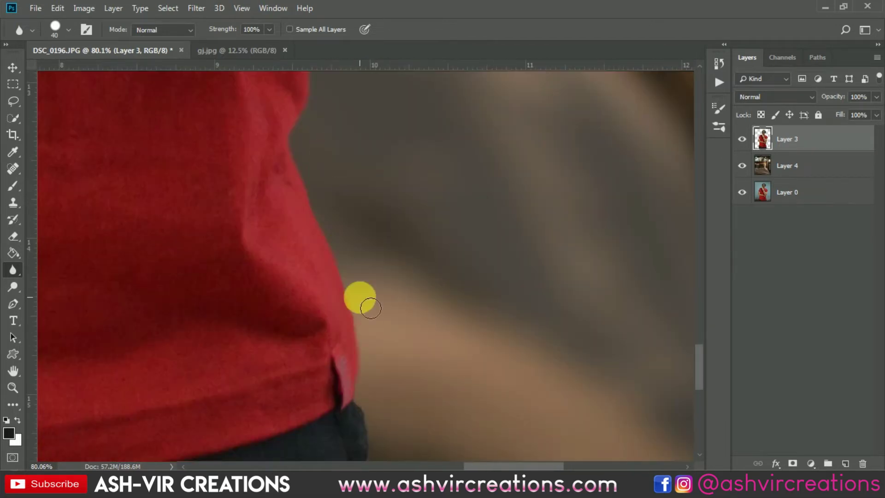
key("ctrl+0")
key("v")
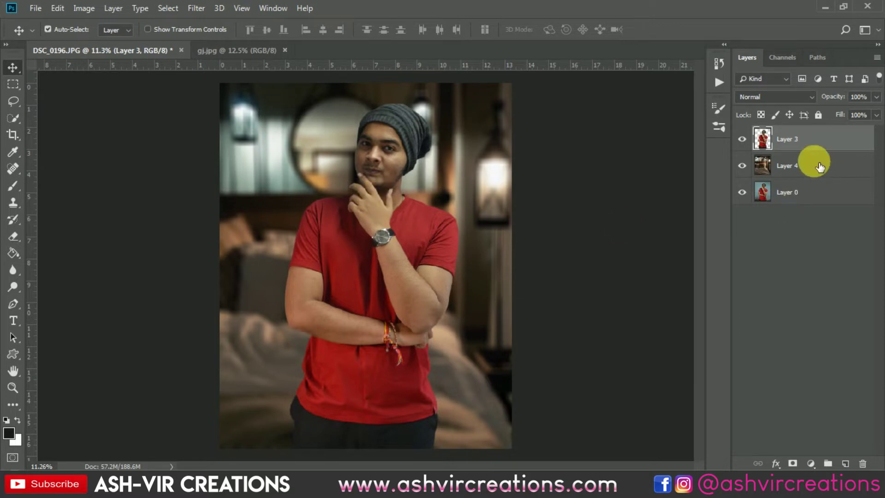
Prepare the Mixer Brush at size 70 for smoothing the skin of the man's face on Layer 3
scroll(495, 164, "up", 3)
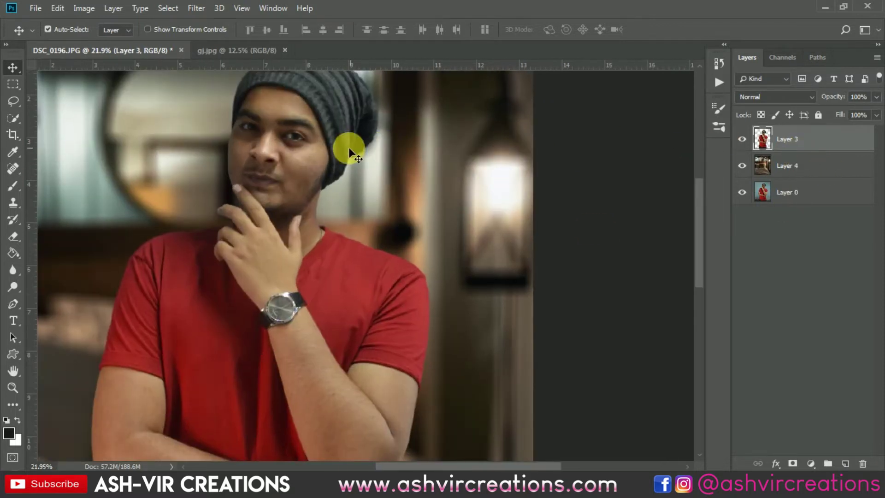
scroll(317, 150, "up", 3)
left_click_drag(352, 143, 473, 267)
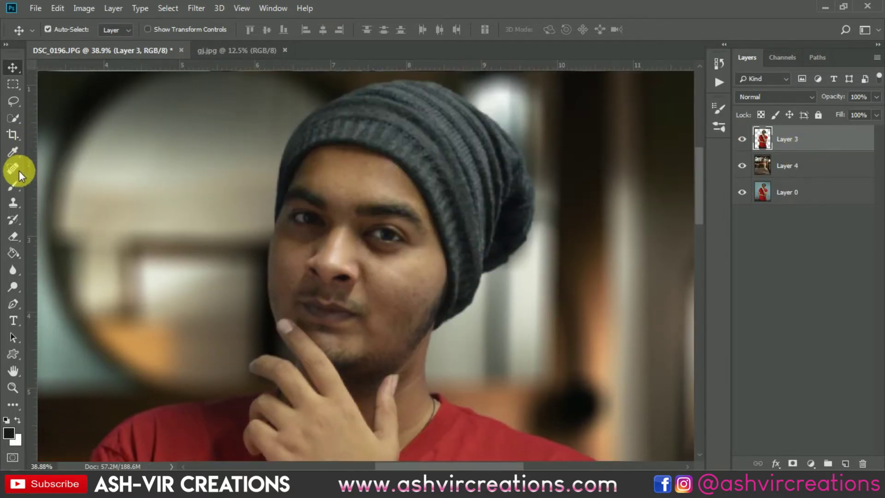
left_click(13, 187)
left_click(83, 223)
scroll(406, 241, "up", 2)
left_click(266, 22)
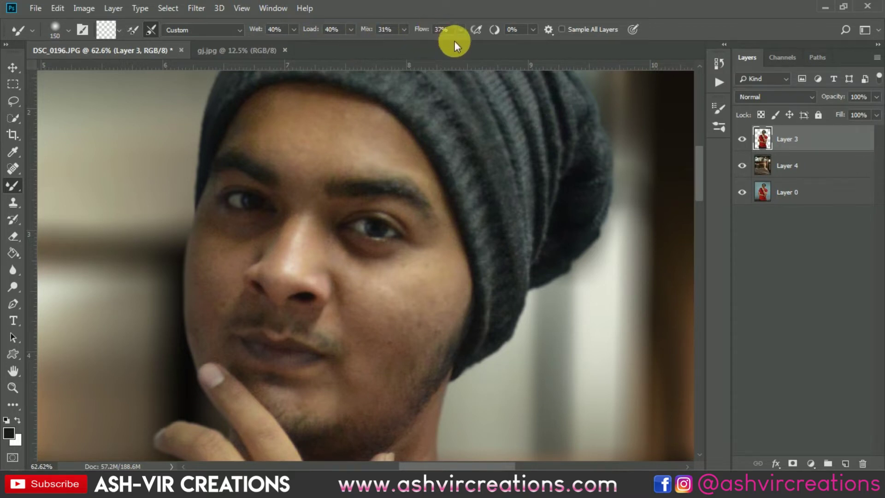
scroll(418, 301, "up", 3)
key("bracketleft")
key("bracketleft")
key("bracketleft")
key("bracketleft")
key("bracketleft")
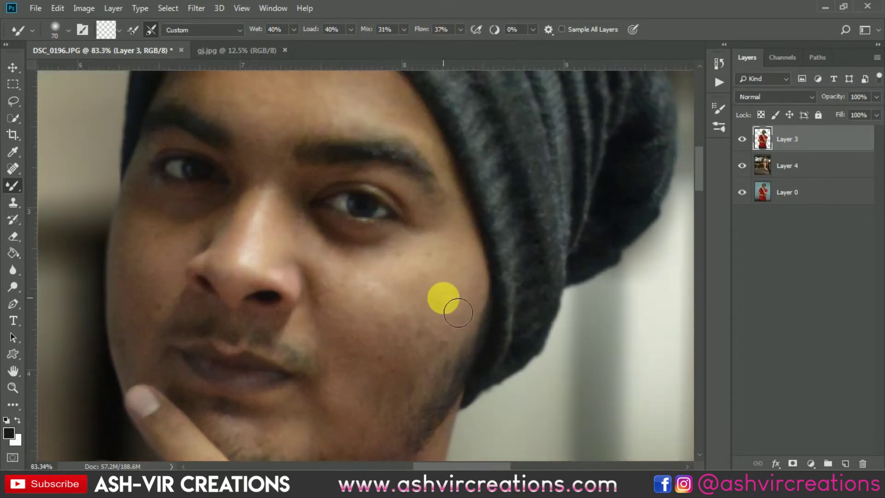
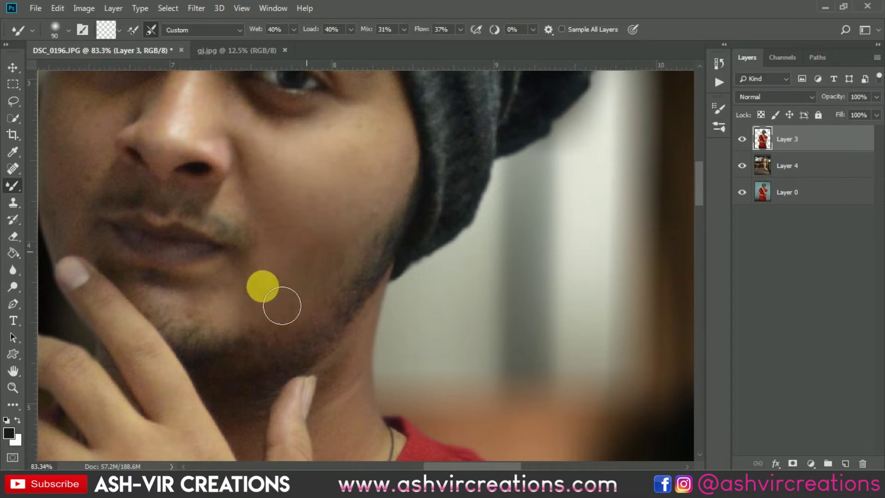
Smooth the cheek beside the nose on the picture's right side with the Mixer Brush at size 45
scroll(280, 300, "down", 3)
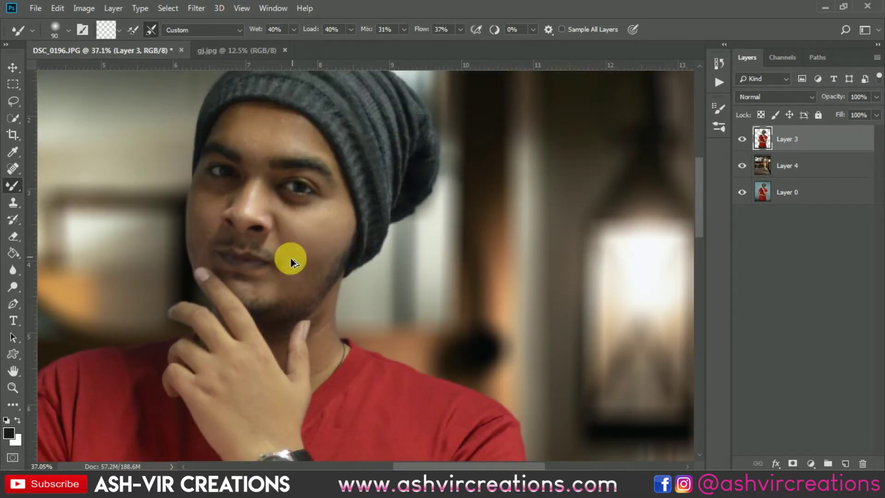
scroll(316, 264, "up", 3)
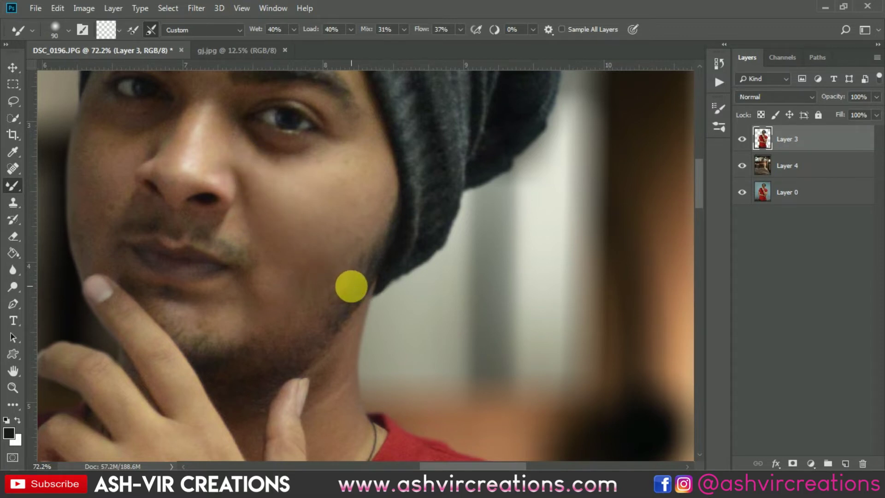
key("bracketleft")
key("bracketleft")
key("bracketleft")
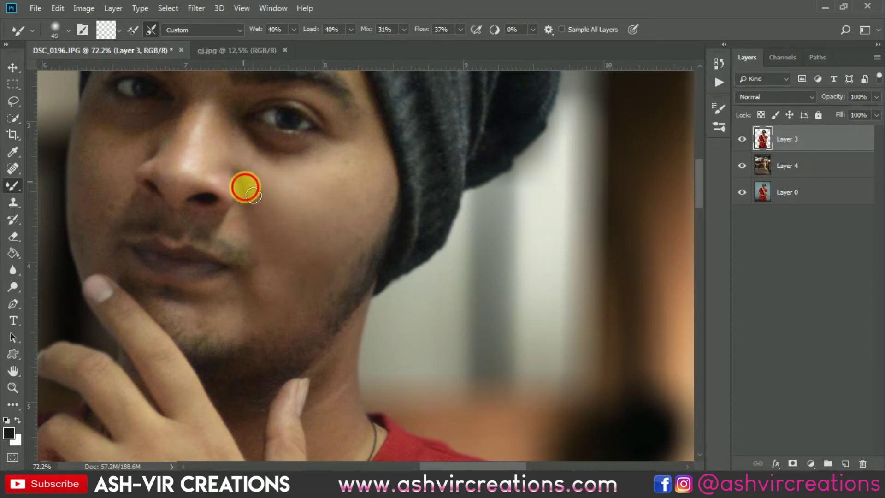
left_click_drag(245, 187, 254, 215)
key("bracketright")
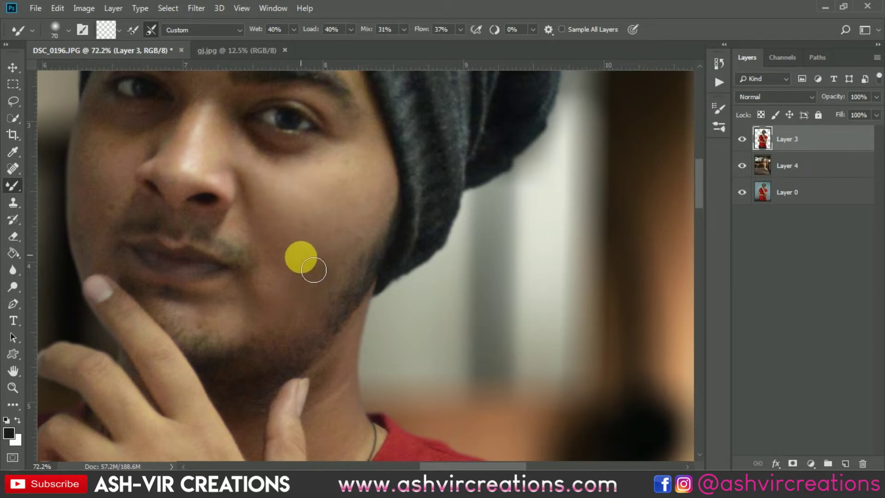
Smooth the under-eye area and cheek on the picture's left side of the face with the Mixer Brush at size 70
scroll(343, 255, "down", 5)
left_click_drag(221, 255, 339, 279)
scroll(338, 278, "up", 3)
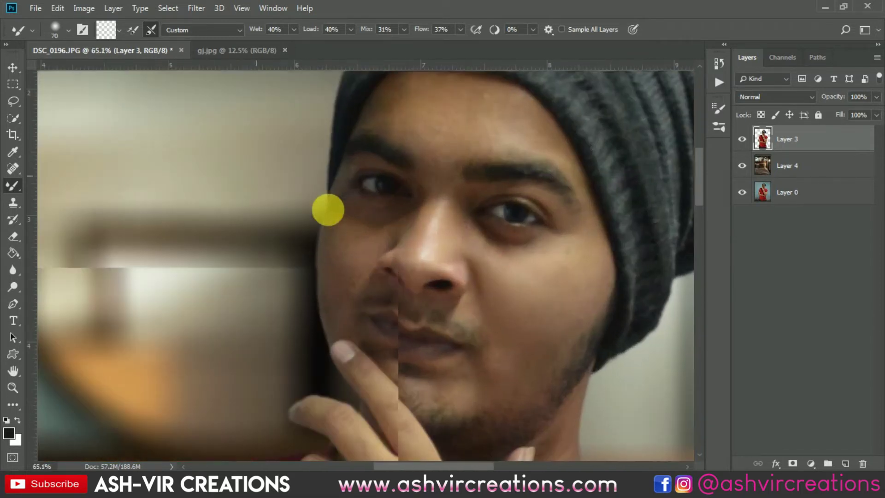
left_click_drag(392, 236, 378, 261)
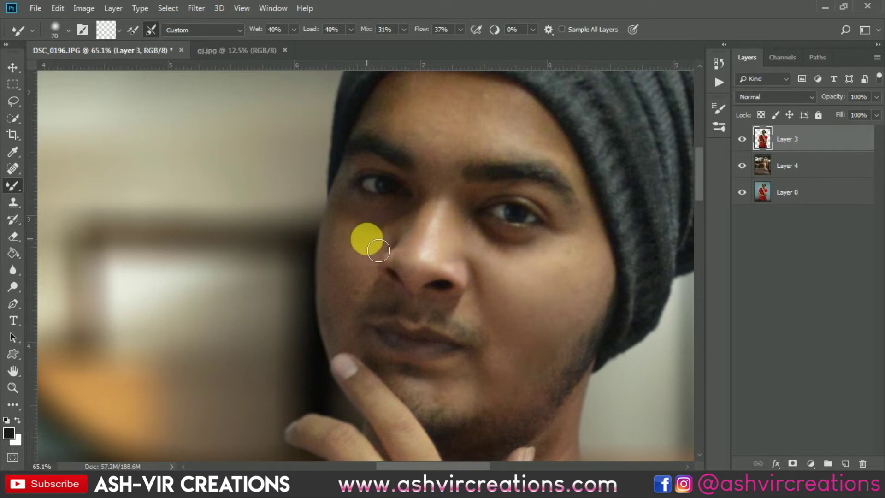
mouse_move(358, 234)
left_mouse_down()
mouse_move(360, 301)
mouse_move(373, 262)
mouse_move(369, 235)
mouse_move(411, 234)
mouse_move(410, 242)
mouse_move(420, 229)
mouse_move(381, 264)
mouse_move(362, 323)
mouse_move(351, 310)
mouse_move(353, 260)
mouse_move(340, 240)
mouse_move(342, 292)
mouse_move(354, 244)
mouse_move(367, 244)
mouse_move(366, 273)
mouse_move(345, 307)
mouse_move(339, 247)
mouse_move(354, 306)
left_mouse_up()
scroll(368, 302, "down", 4)
scroll(375, 362, "up", 1)
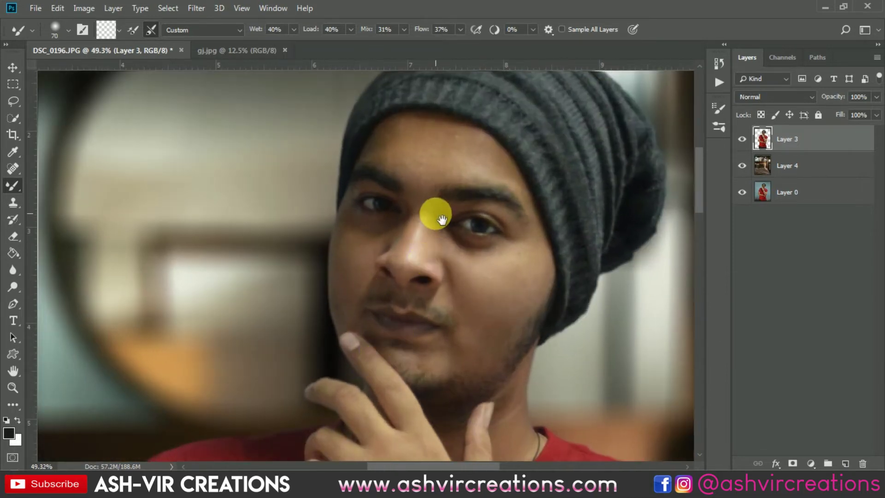
Smooth the forehead skin between the eyebrows and the beanie with the Mixer Brush at size 70
scroll(435, 213, "up", 1)
left_click_drag(434, 226, 415, 307)
scroll(386, 287, "up", 6)
mouse_move(424, 264)
left_mouse_down()
mouse_move(437, 306)
mouse_move(434, 254)
mouse_move(421, 245)
mouse_move(437, 222)
mouse_move(432, 272)
mouse_move(454, 244)
mouse_move(453, 262)
mouse_move(403, 223)
mouse_move(483, 226)
mouse_move(445, 202)
mouse_move(470, 191)
mouse_move(463, 180)
mouse_move(508, 177)
mouse_move(477, 169)
mouse_move(479, 223)
mouse_move(497, 232)
mouse_move(479, 255)
mouse_move(530, 237)
mouse_move(485, 201)
mouse_move(548, 223)
mouse_move(504, 221)
mouse_move(558, 239)
mouse_move(566, 229)
mouse_move(513, 176)
mouse_move(566, 224)
mouse_move(567, 216)
mouse_move(616, 279)
mouse_move(598, 245)
mouse_move(655, 342)
mouse_move(583, 230)
mouse_move(473, 163)
mouse_move(492, 193)
mouse_move(458, 188)
mouse_move(488, 171)
mouse_move(477, 153)
mouse_move(412, 153)
mouse_move(549, 184)
mouse_move(509, 181)
mouse_move(411, 204)
mouse_move(495, 194)
mouse_move(437, 205)
mouse_move(492, 225)
mouse_move(422, 176)
mouse_move(360, 172)
left_mouse_up()
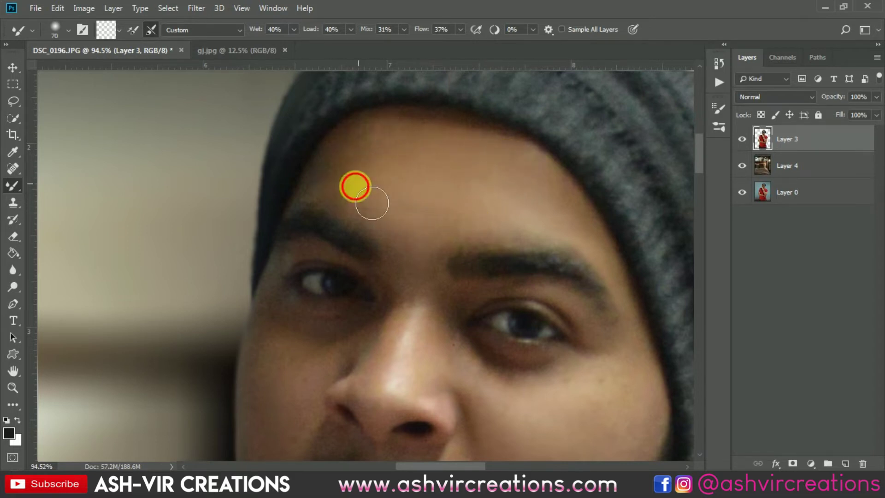
mouse_move(371, 203)
left_mouse_down()
mouse_move(357, 206)
mouse_move(420, 181)
mouse_move(426, 248)
mouse_move(520, 210)
mouse_move(451, 244)
mouse_move(547, 231)
mouse_move(463, 214)
mouse_move(408, 239)
mouse_move(416, 207)
left_mouse_up()
scroll(438, 198, "down", 6)
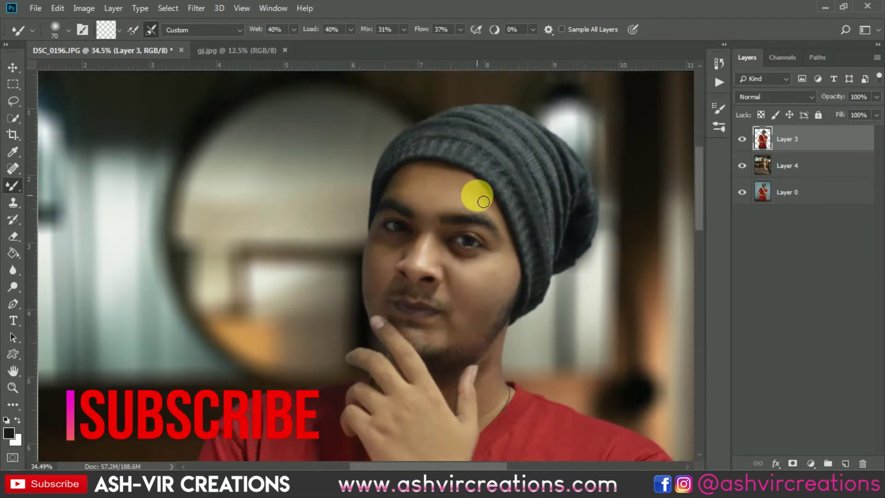
scroll(483, 202, "up", 5)
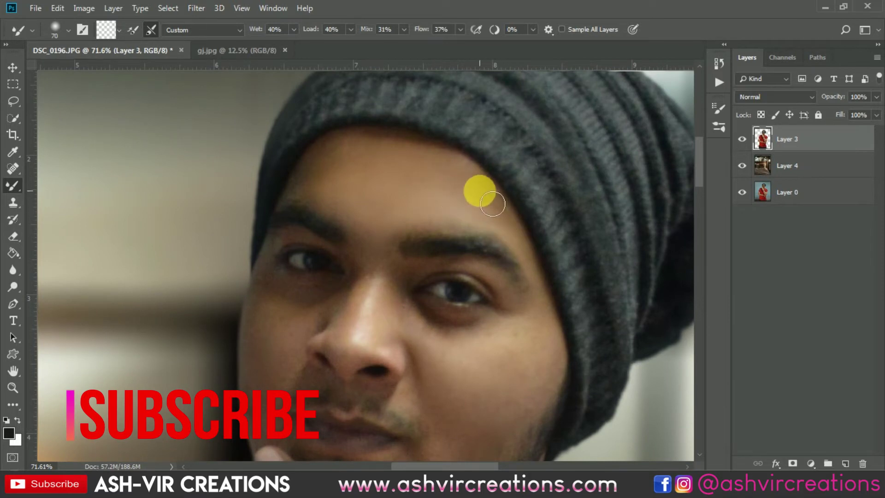
scroll(517, 239, "down", 8)
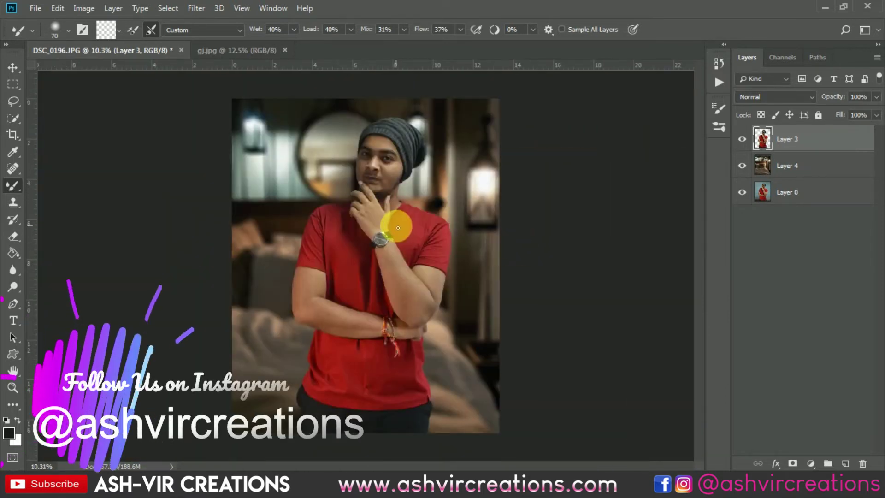
scroll(351, 253, "up", 3)
scroll(352, 257, "down", 2)
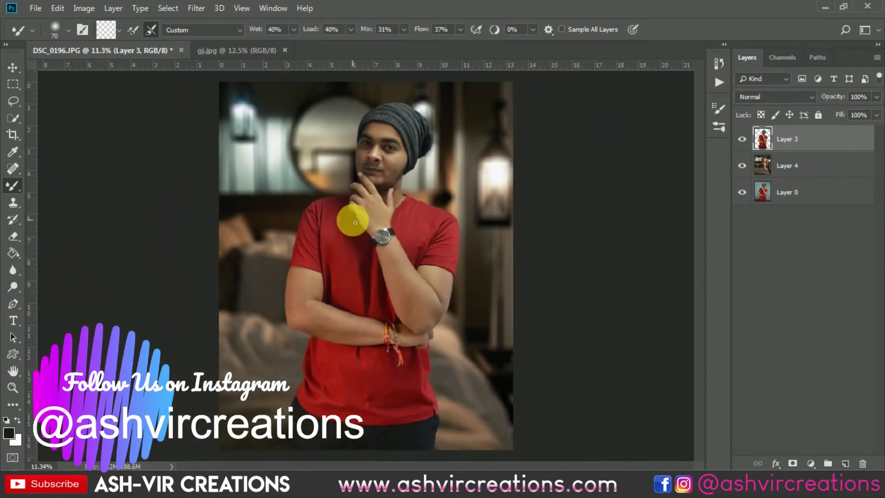
Brighten the man on Layer 3 with Levels, using input values of 7, 1.07 and 216, and compare the preview before applying
key("v")
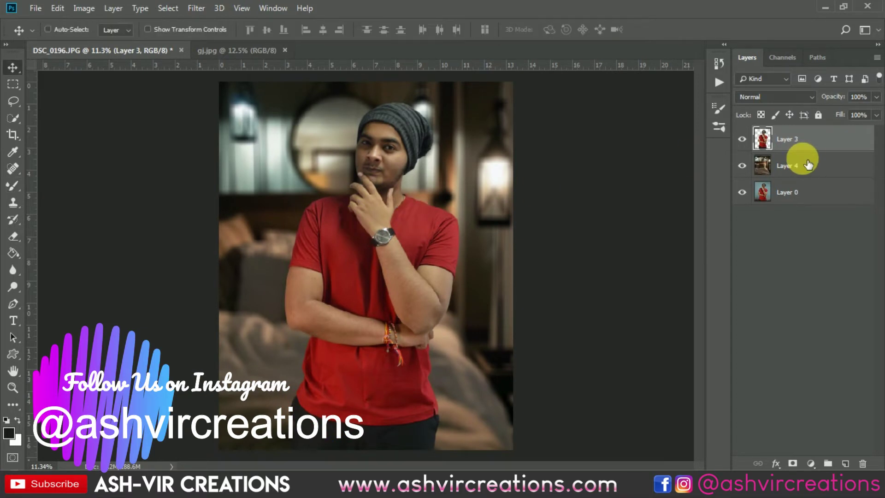
key("ctrl+l")
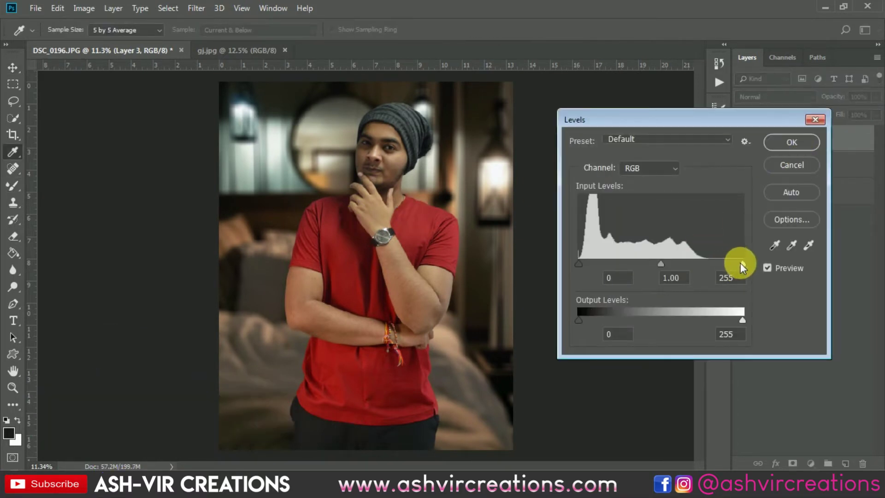
left_click_drag(740, 263, 717, 263)
left_click_drag(650, 263, 645, 263)
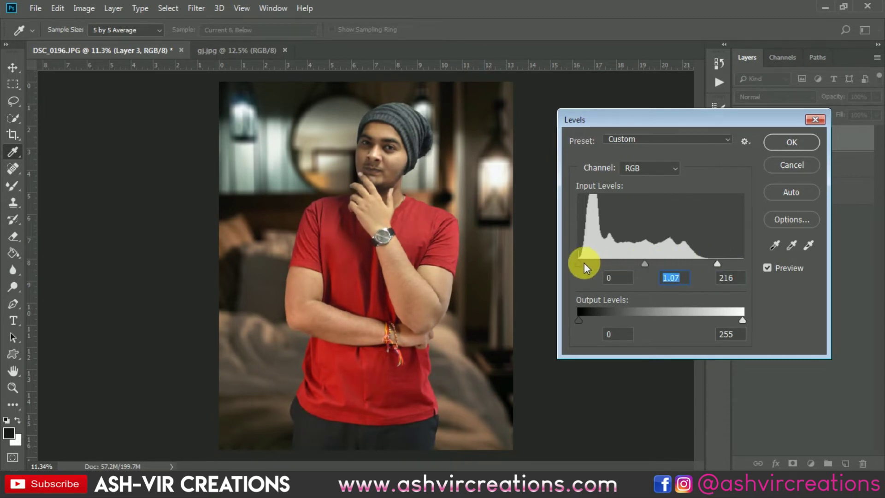
left_click_drag(584, 262, 583, 260)
left_click(768, 267)
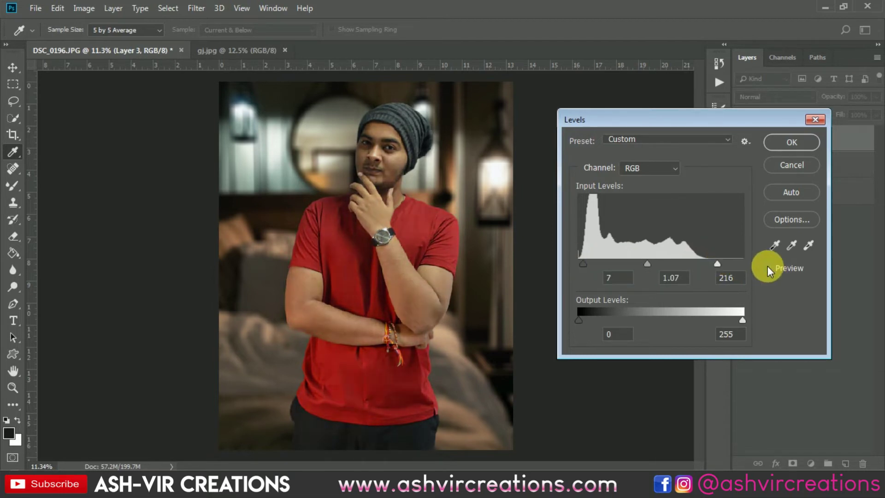
left_click(767, 267)
left_click(767, 267)
left_click(767, 267)
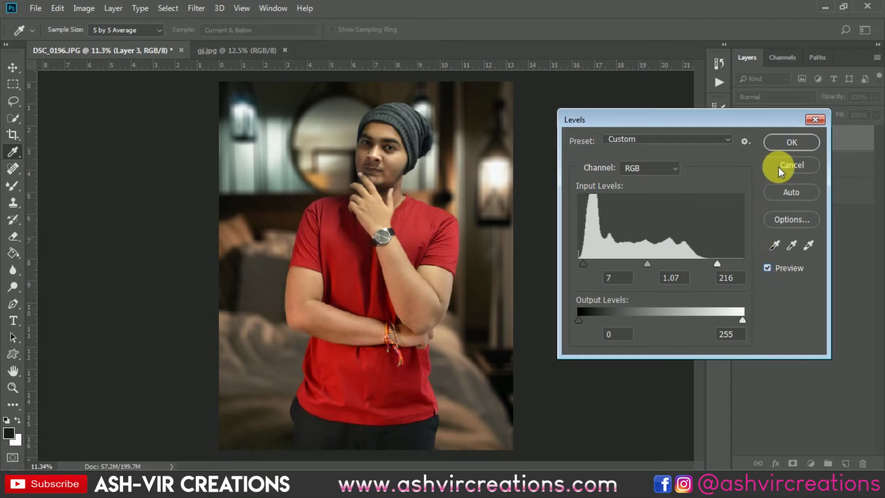
left_click(786, 141)
key("v")
scroll(501, 143, "down", 1)
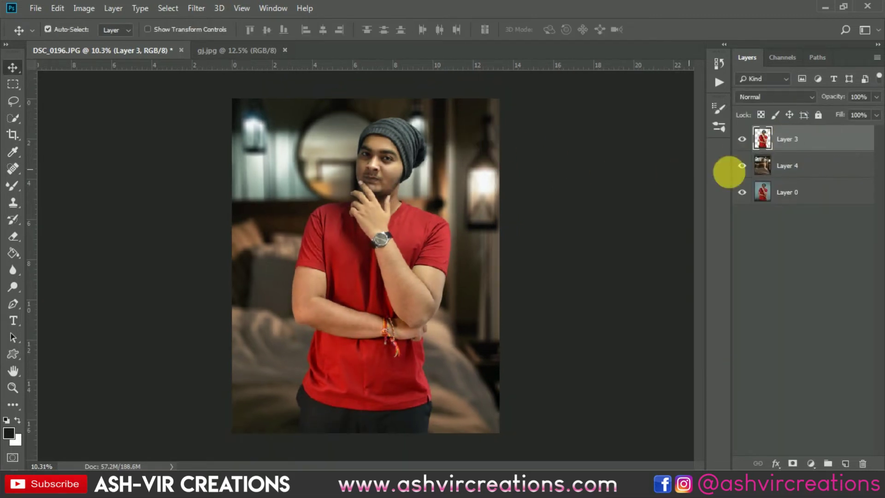
Merge Layer 3 and Layer 4 into a single layer above Layer 0
left_click(818, 171, "ctrl")
right_click(813, 169)
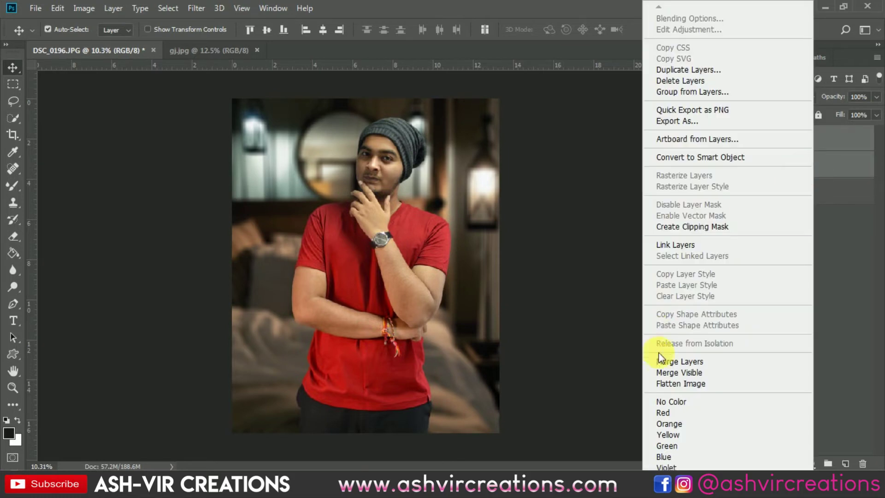
left_click(668, 360)
left_click(18, 134)
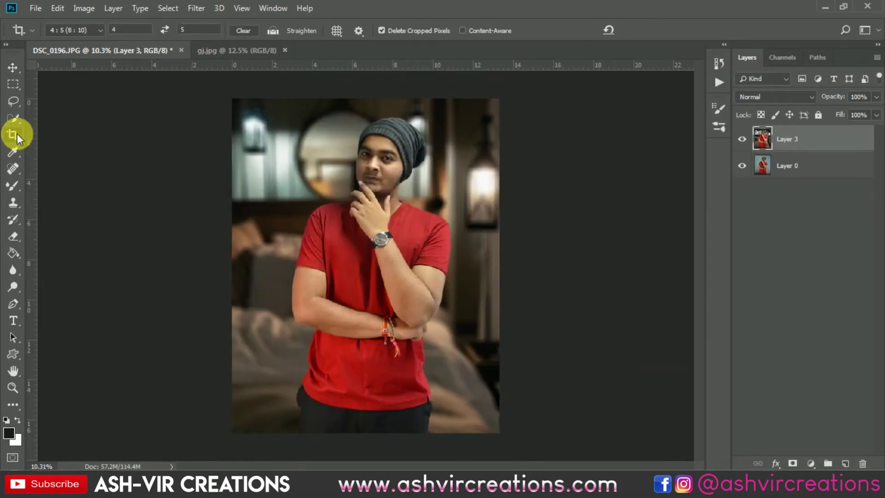
key("v")
Calibrate the merged layer in Camera Raw: red hue +5, red saturation -10, green saturation +24, blue hue -33, and a lower green hue
left_click(196, 8)
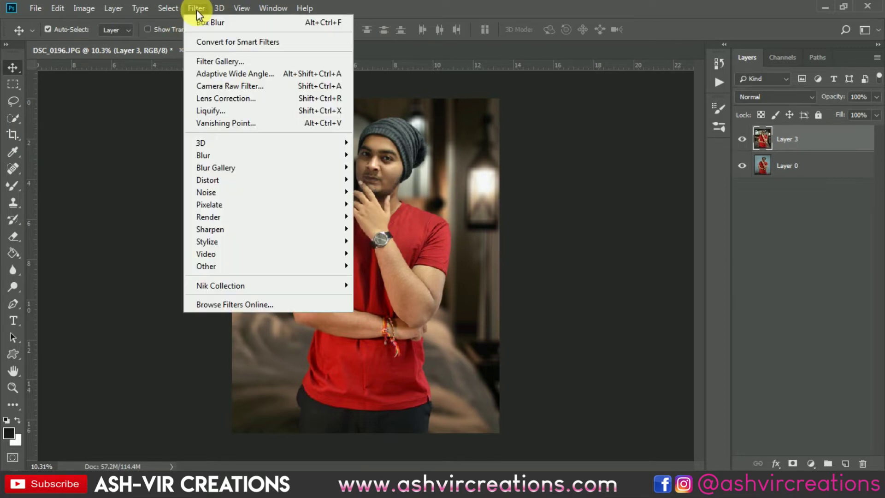
left_click(231, 86)
left_click(799, 141)
left_click_drag(782, 386, 756, 386)
left_click_drag(781, 266, 780, 288)
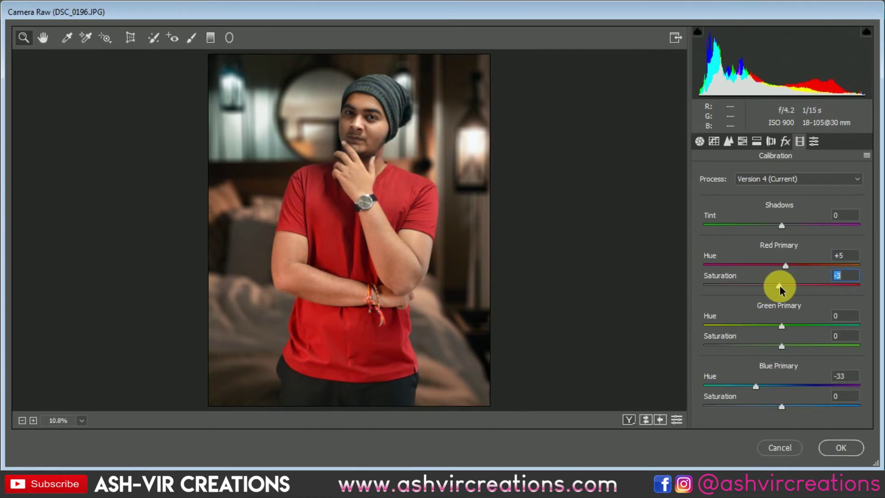
left_click_drag(782, 346, 793, 361)
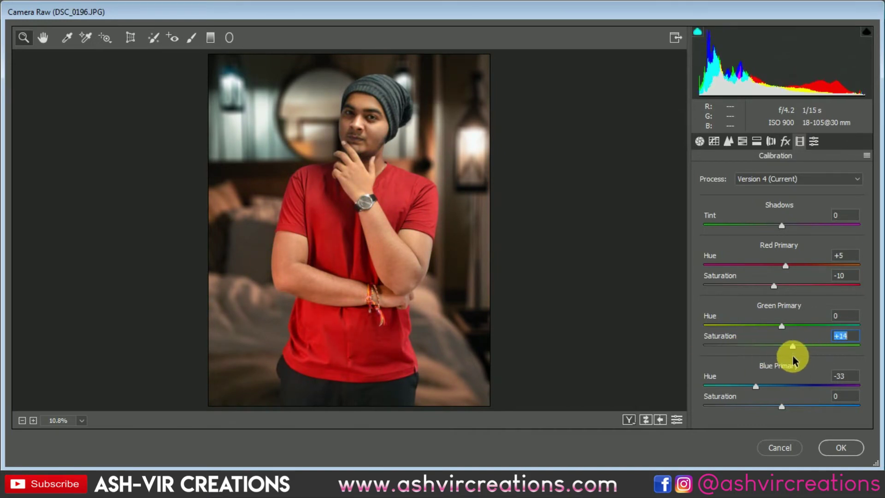
left_click_drag(781, 325, 766, 328)
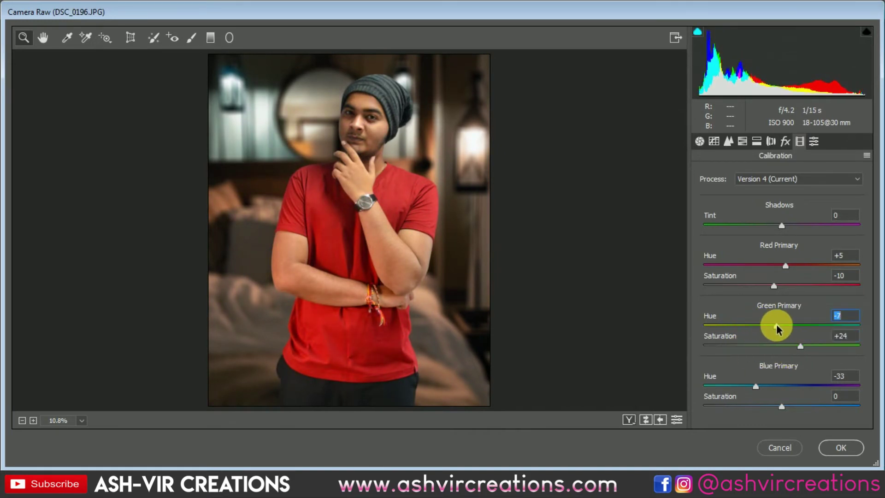
Set the basic adjustments to contrast +12, highlights -8, shadows -25, whites -12 and blacks -3, and raise the clarity
left_click(714, 141)
left_click(699, 141)
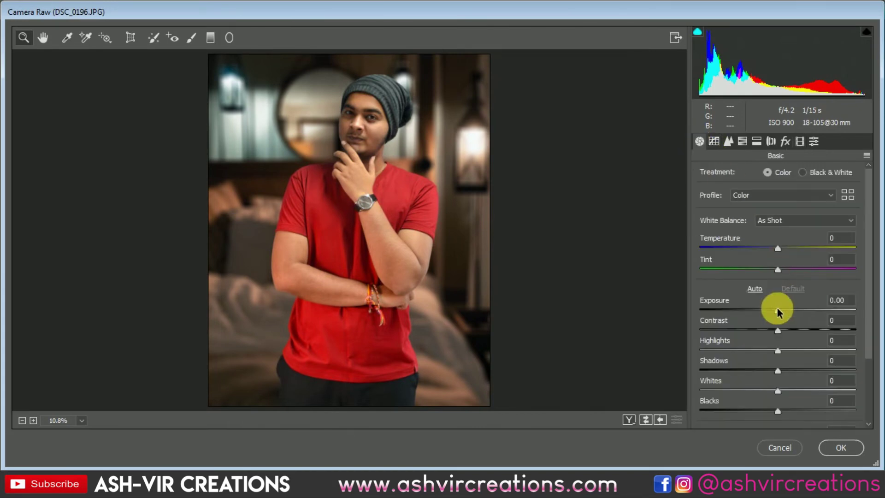
left_click_drag(775, 307, 731, 371)
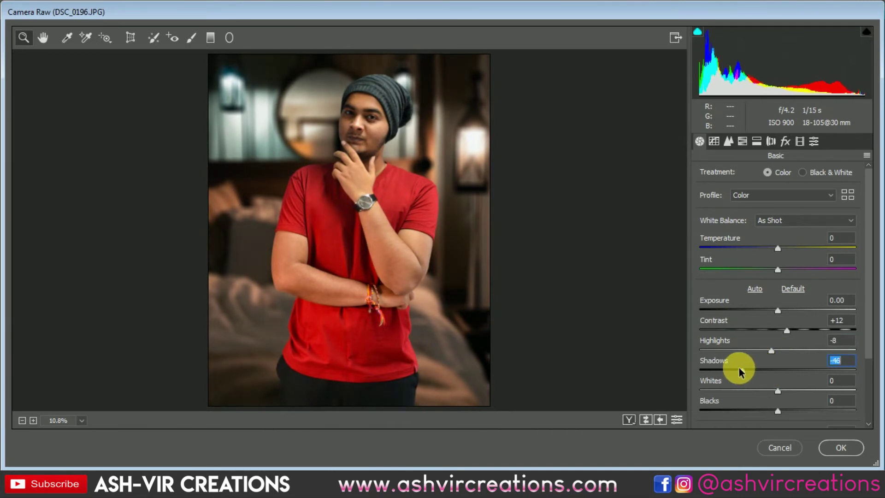
left_click_drag(773, 391, 773, 413)
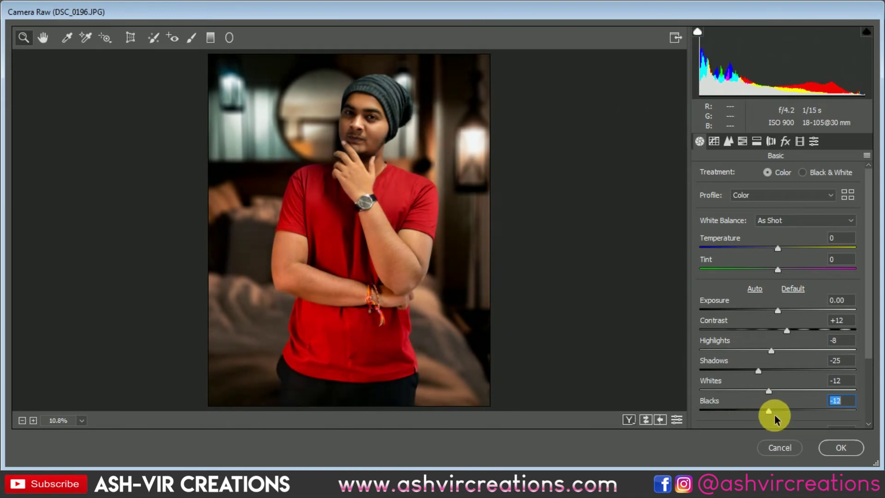
scroll(865, 386, "down", 3)
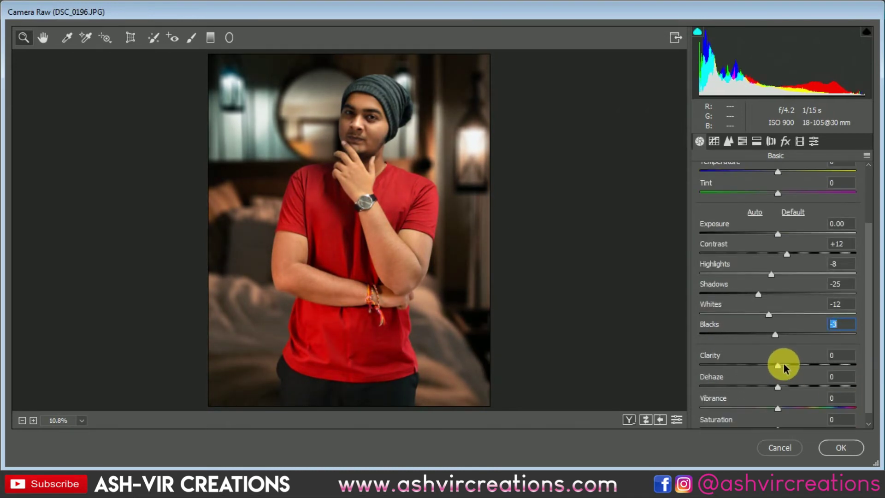
left_click_drag(784, 363, 809, 366)
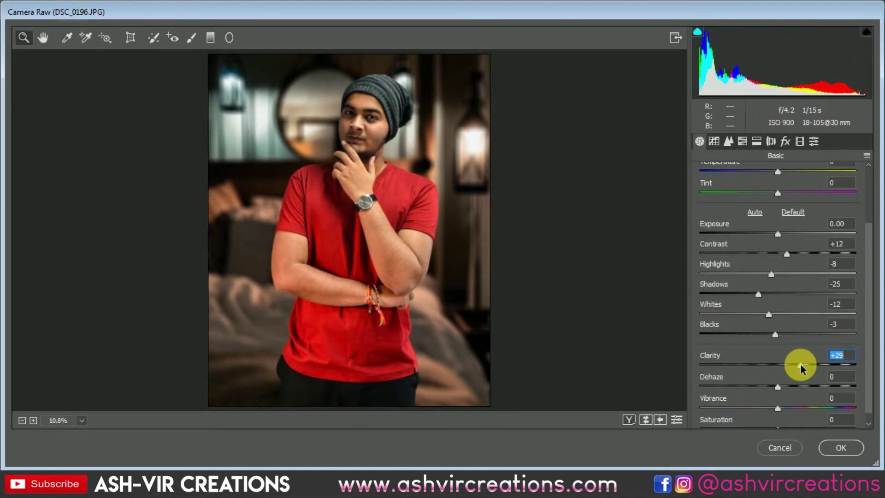
Fade the shadows on the RGB point curve by anchoring its lower quarter and lifting the black point to output 25
left_click(714, 141)
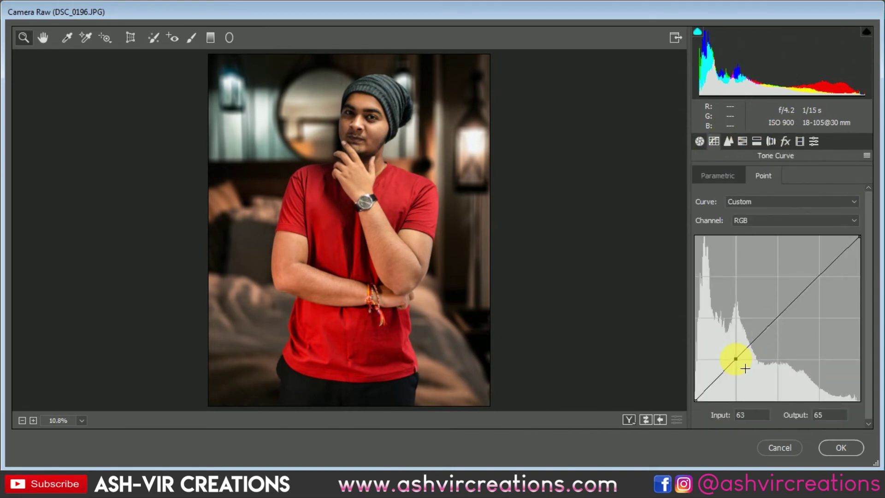
left_click_drag(735, 358, 738, 359)
mouse_move(695, 399)
left_mouse_down()
mouse_move(696, 389)
mouse_move(704, 395)
mouse_move(698, 391)
left_mouse_up()
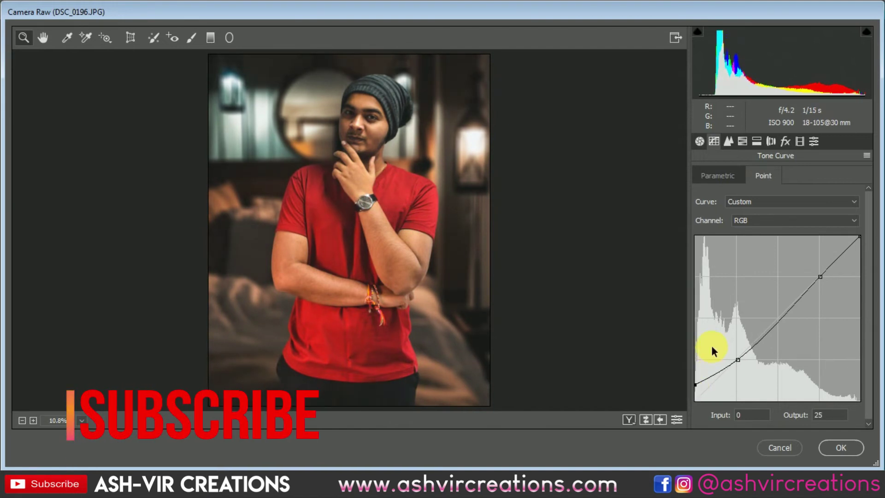
scroll(372, 126, "up", 3)
scroll(404, 176, "down", 4)
left_click(392, 324)
Lower the orange saturation to -12 and shift the orange hue to -7 in the HSL adjustments
left_click(741, 141)
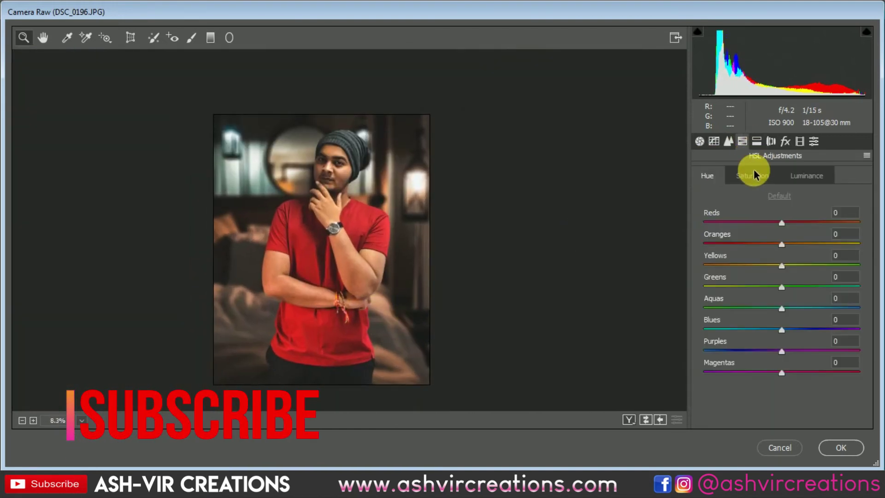
left_click(318, 167)
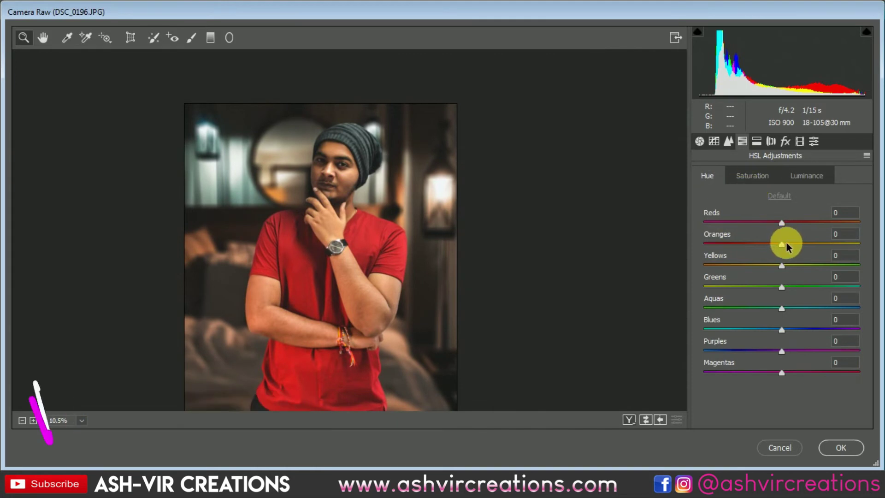
left_click_drag(784, 243, 761, 242)
left_click(752, 176)
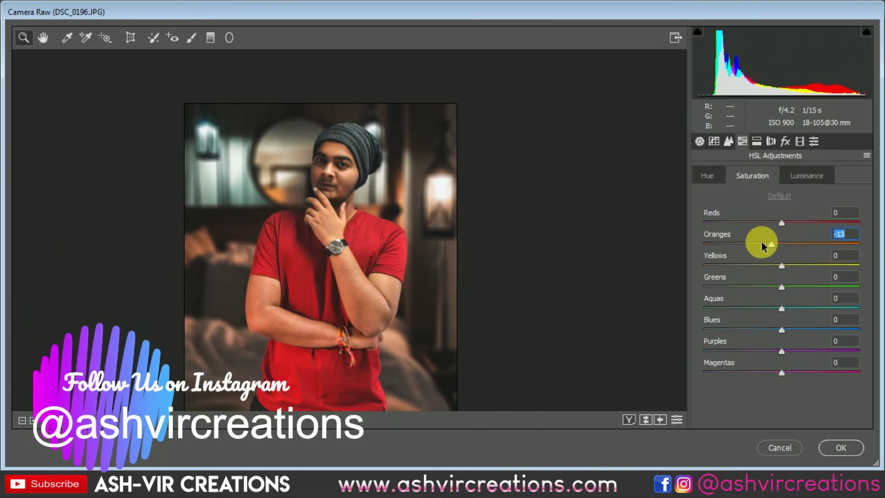
left_click(366, 212)
left_click(697, 177)
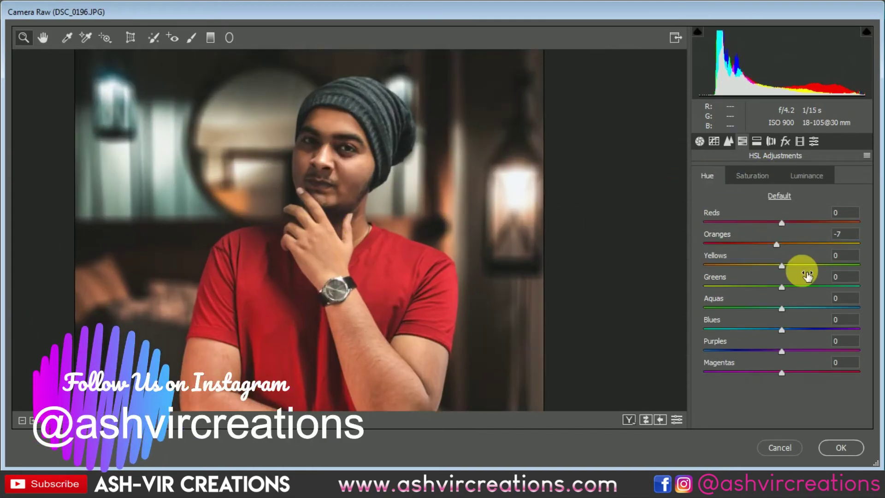
Try shifting the red hue and lowering the red saturation to -100 to test the shirt colour
left_click_drag(781, 223, 760, 228)
left_click_drag(659, 229, 461, 247)
left_click_drag(754, 225, 820, 228)
left_click(755, 176)
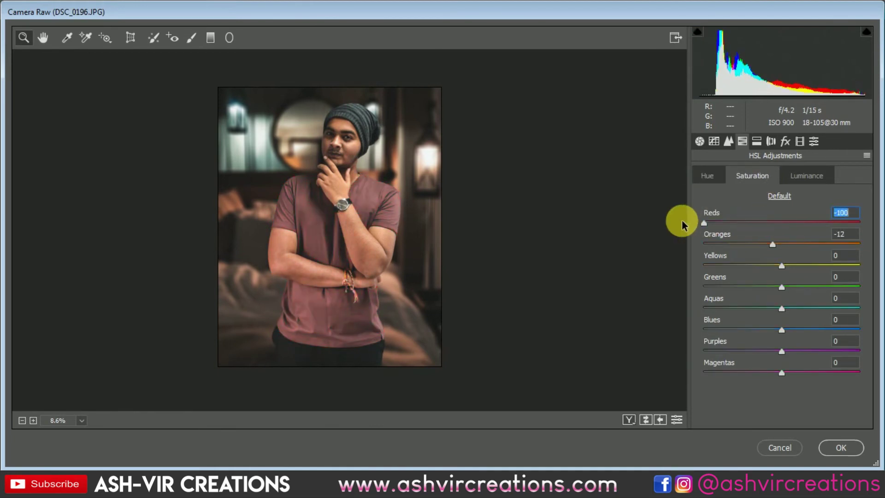
left_click(715, 225)
Test the red hue in both directions and set it to +8
left_click(707, 176)
left_click(778, 225)
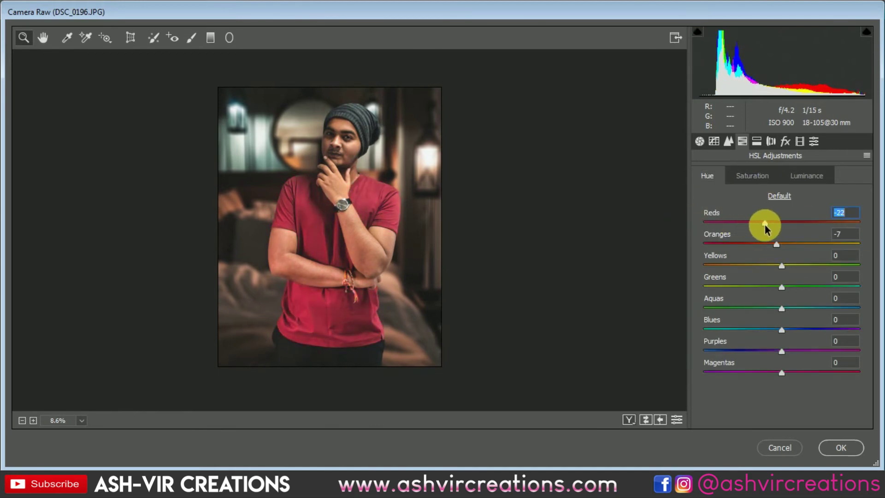
mouse_move(764, 224)
left_mouse_down()
mouse_move(841, 228)
mouse_move(731, 224)
mouse_move(761, 225)
left_mouse_up()
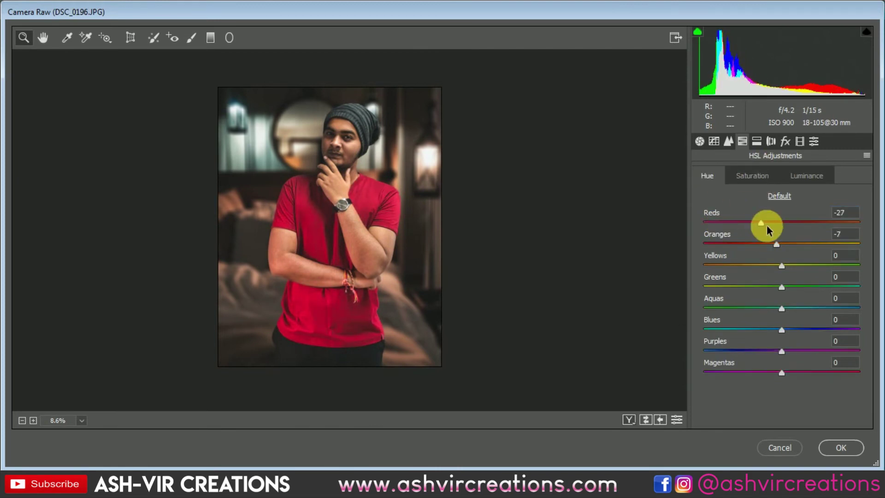
left_click_drag(767, 225, 797, 231)
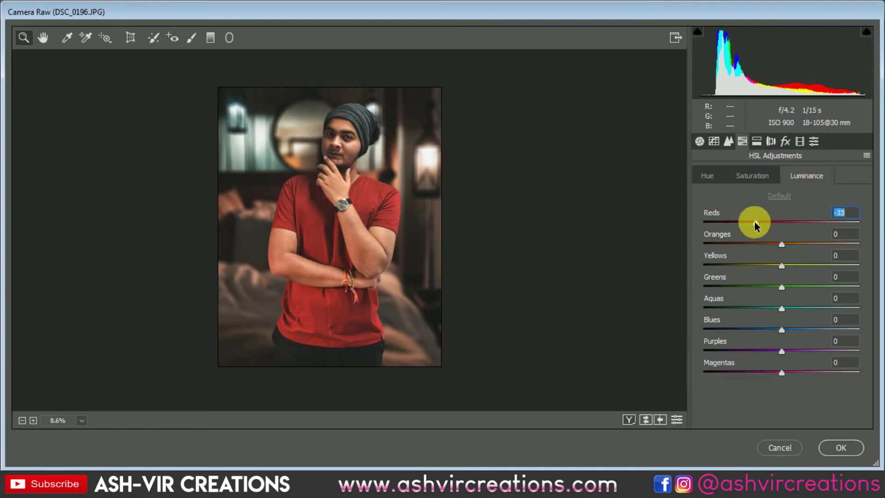
left_click_drag(756, 223, 777, 222)
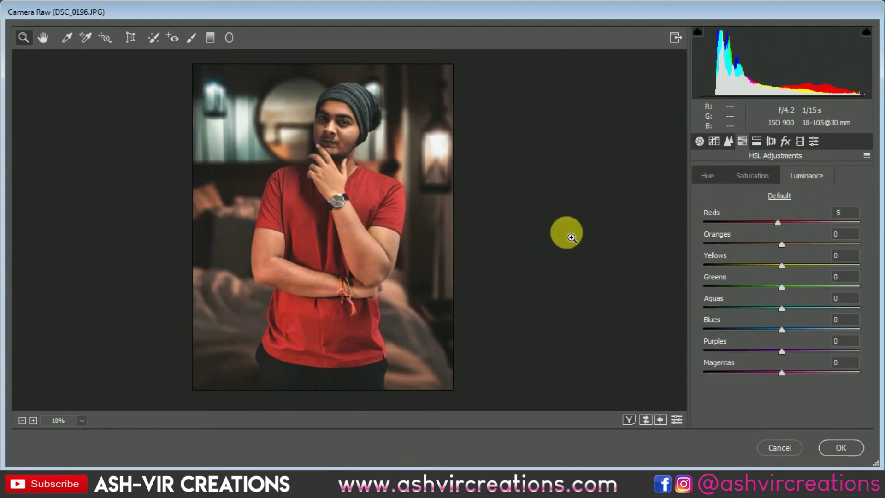
left_click(712, 175)
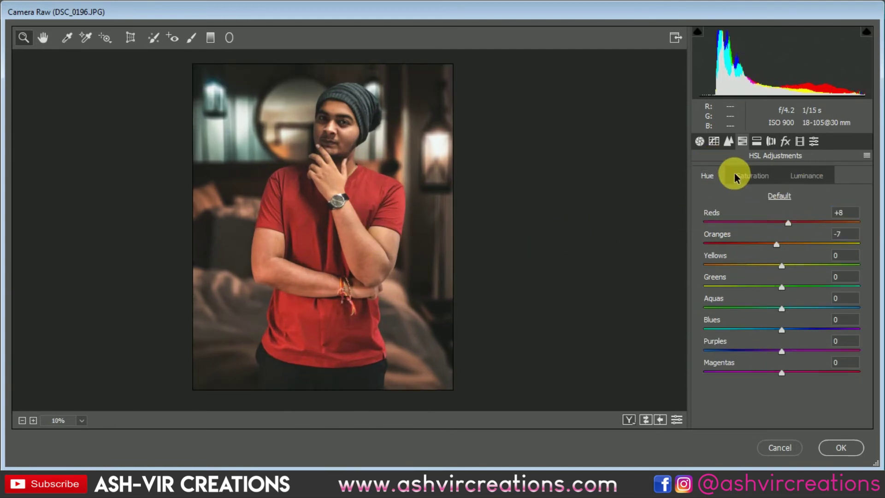
Set the orange hue to +1, leaving the yellow hue at 0
left_click(782, 263)
left_click_drag(802, 268, 773, 286)
left_click(776, 245)
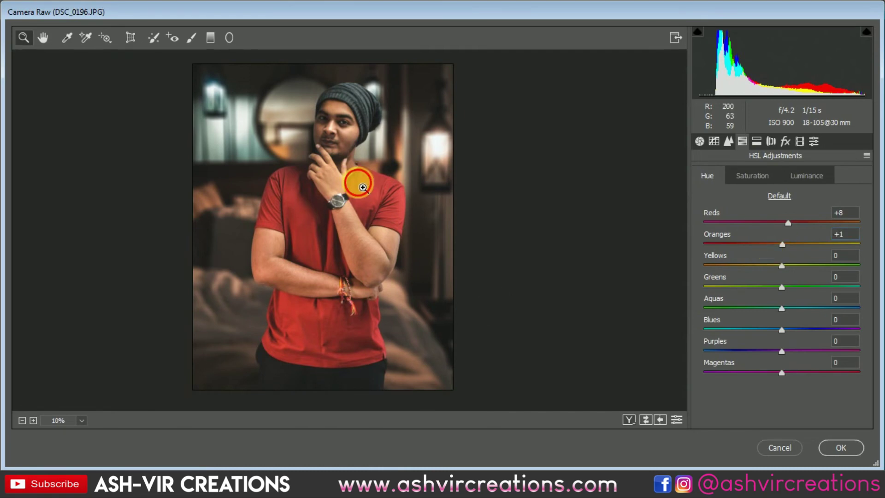
left_click_drag(358, 181, 376, 321)
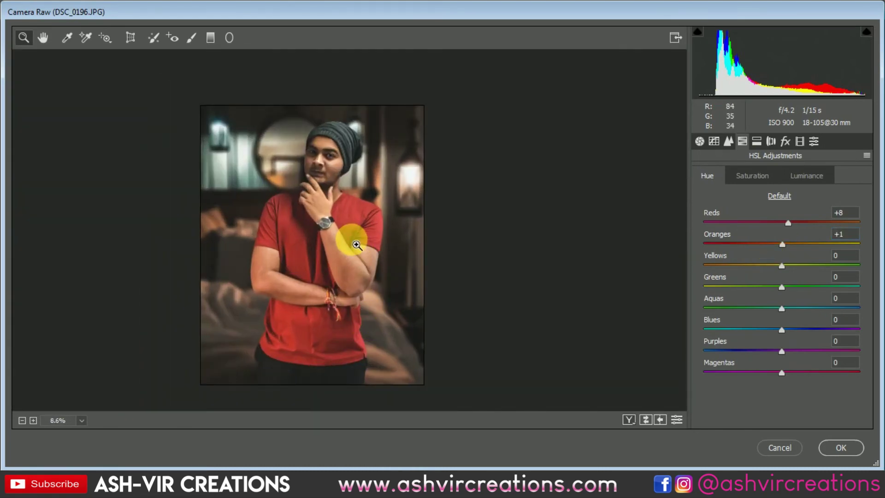
Split-tone the shadows blue with hue 210 and saturation 23
left_click(756, 142)
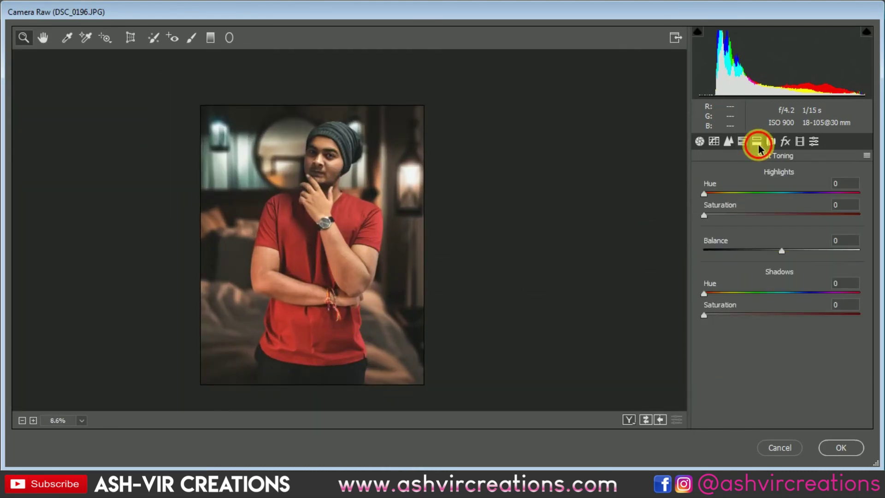
left_click(741, 293)
left_click(740, 314)
left_click(807, 293)
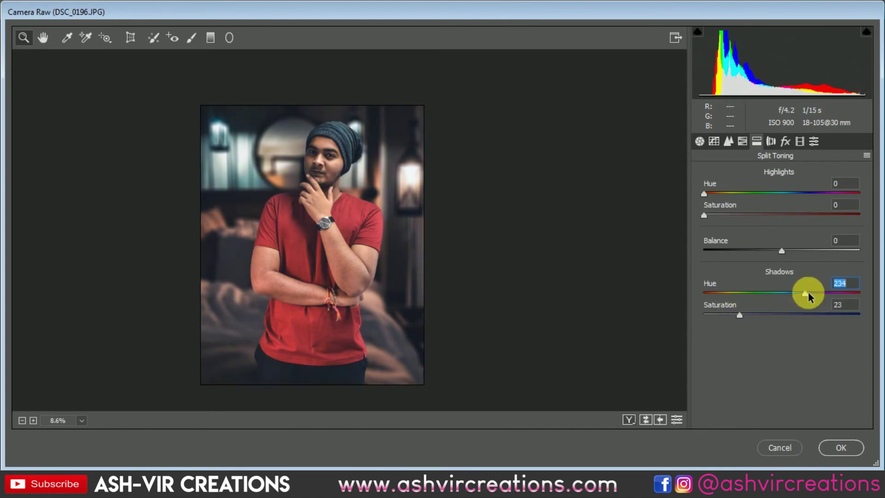
left_click_drag(808, 294, 795, 292)
mouse_move(739, 314)
left_mouse_down()
mouse_move(696, 316)
mouse_move(746, 325)
mouse_move(739, 321)
left_mouse_up()
Tone the highlights with hue 39 and saturation 1, and reduce the shadow toning saturation to 11
left_click(721, 193)
left_click(722, 214)
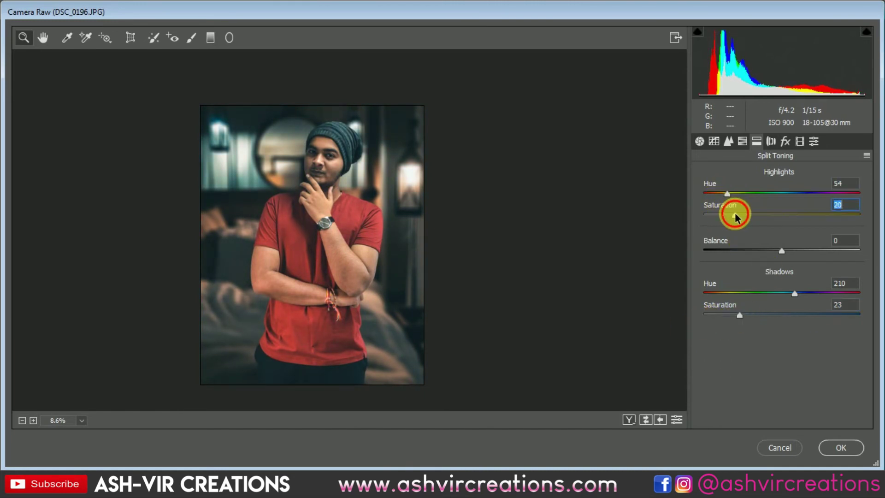
left_click_drag(735, 216, 698, 217)
left_click(721, 194)
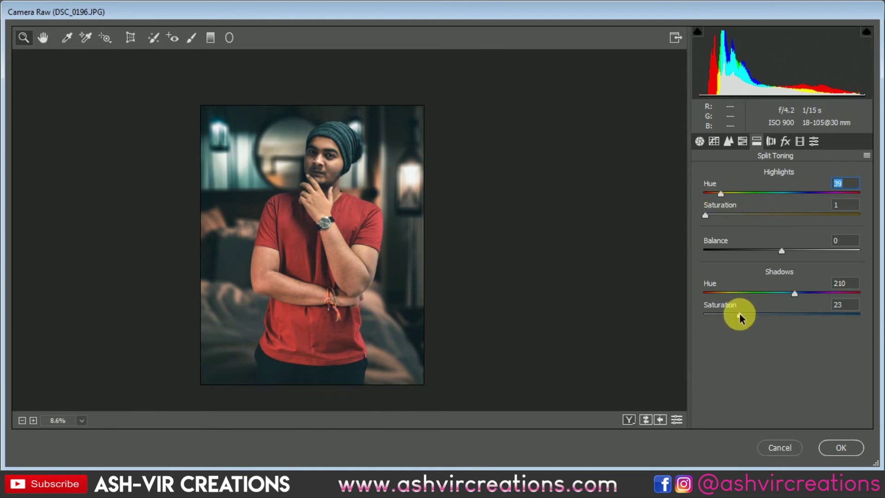
left_click_drag(739, 316, 716, 318)
left_click_drag(722, 318, 720, 318)
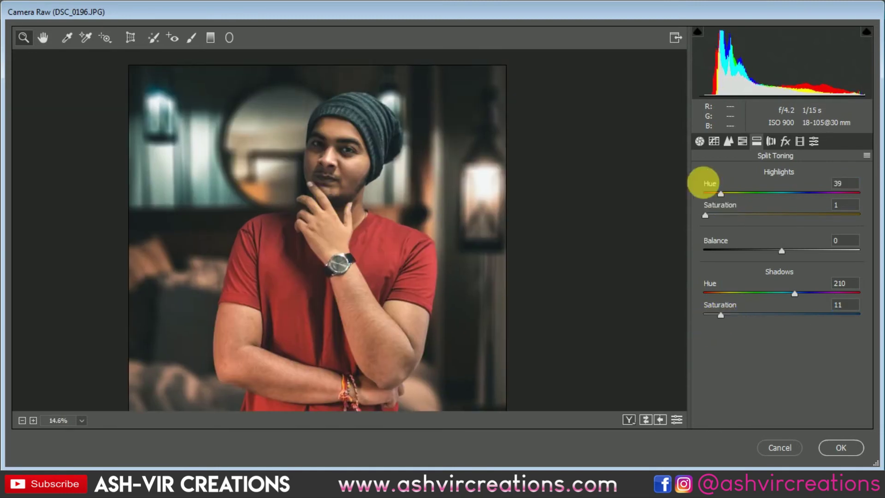
Change the highlight toning to a blue hue of 216 with saturation 4
left_click_drag(723, 198, 811, 198)
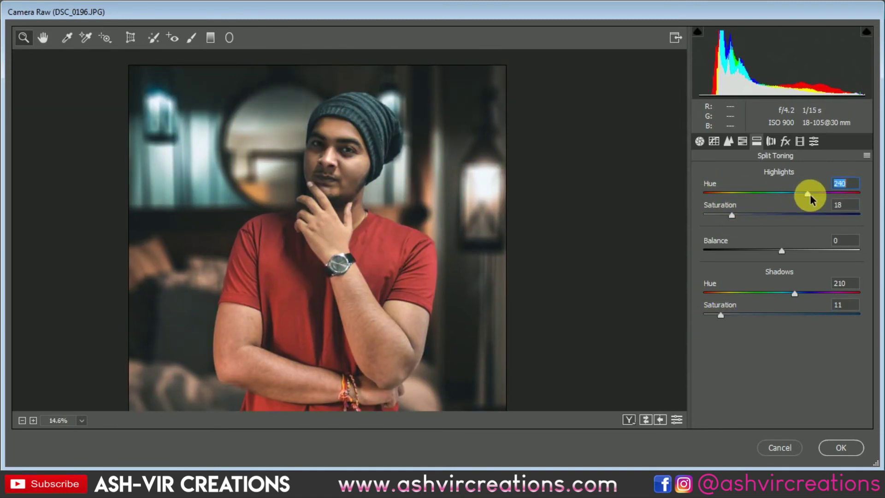
left_click_drag(731, 215, 710, 215)
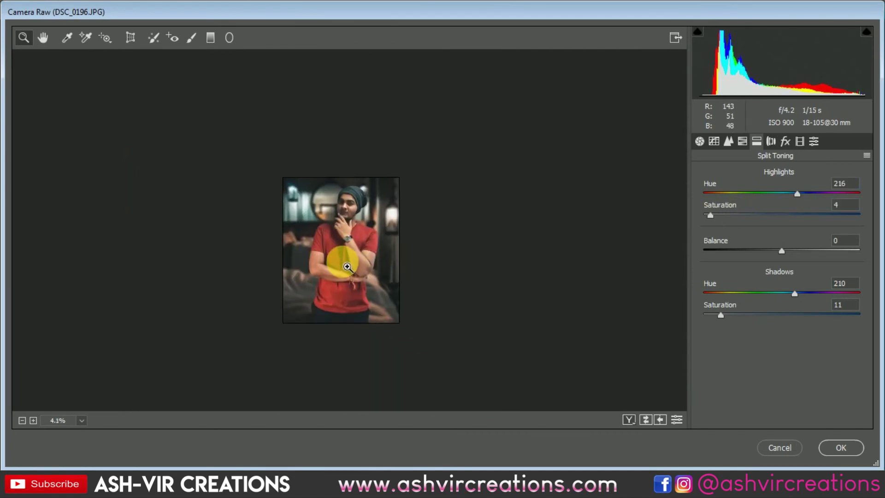
left_click(368, 291)
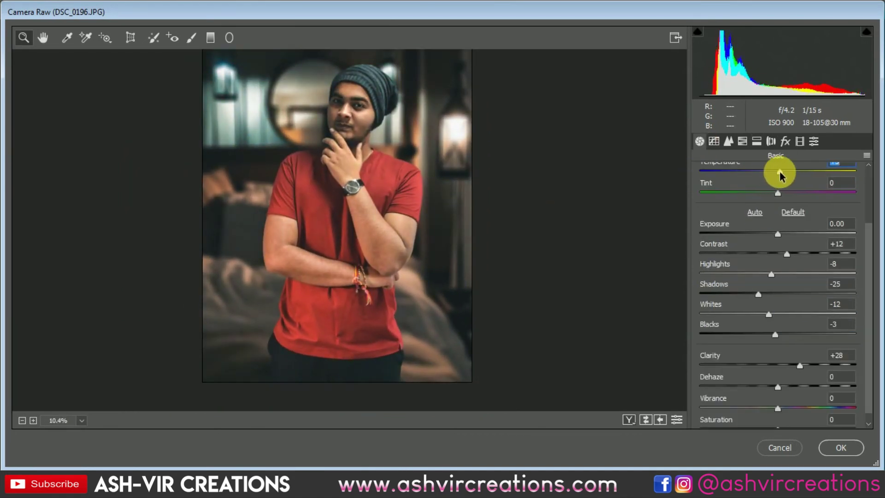
Cool the photo slightly by moving the white balance temperature a little toward blue
mouse_move(779, 171)
left_mouse_down()
mouse_move(786, 172)
mouse_move(767, 175)
left_mouse_up()
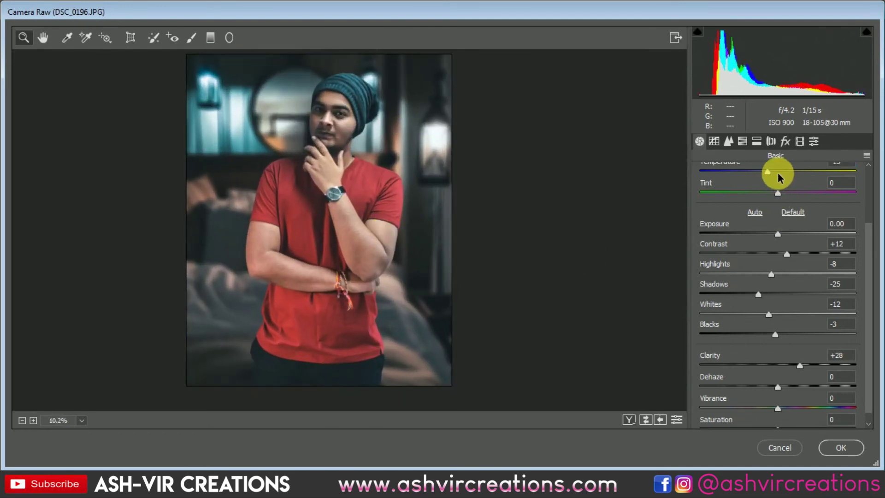
left_click_drag(767, 171, 772, 172)
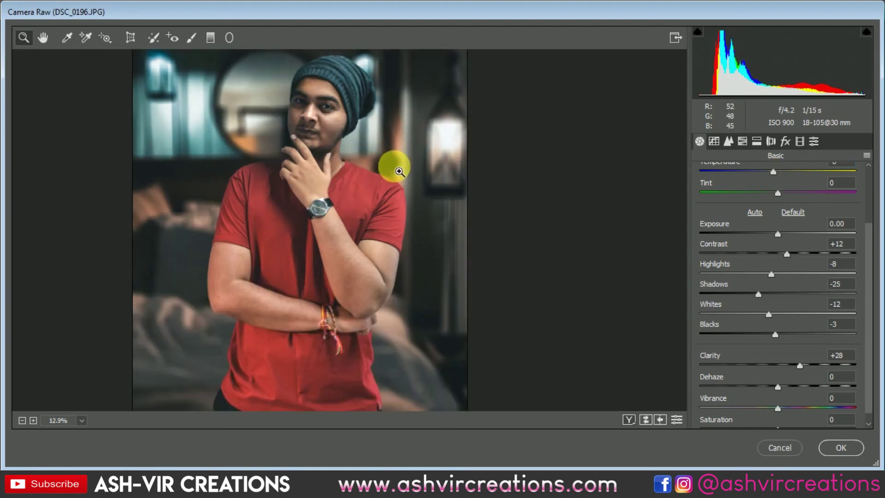
scroll(358, 237, "down", 3)
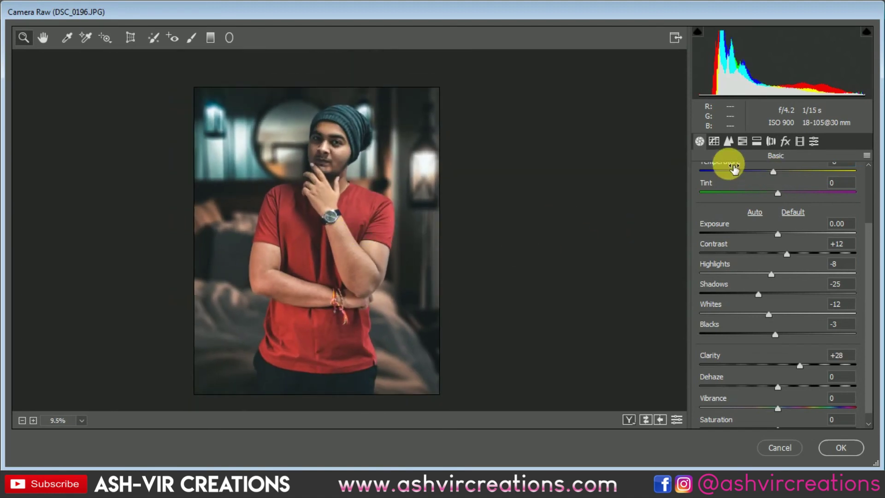
Add a dark post-crop vignette with amount -24, midpoint 33, roundness -20, feather 38 and highlights 72
left_click(741, 141)
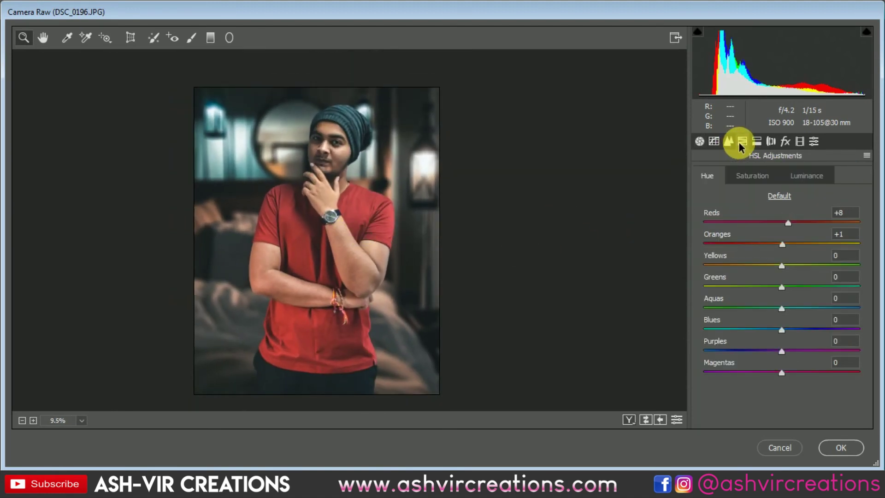
left_click(800, 141)
left_click(785, 141)
left_click_drag(781, 308, 750, 306)
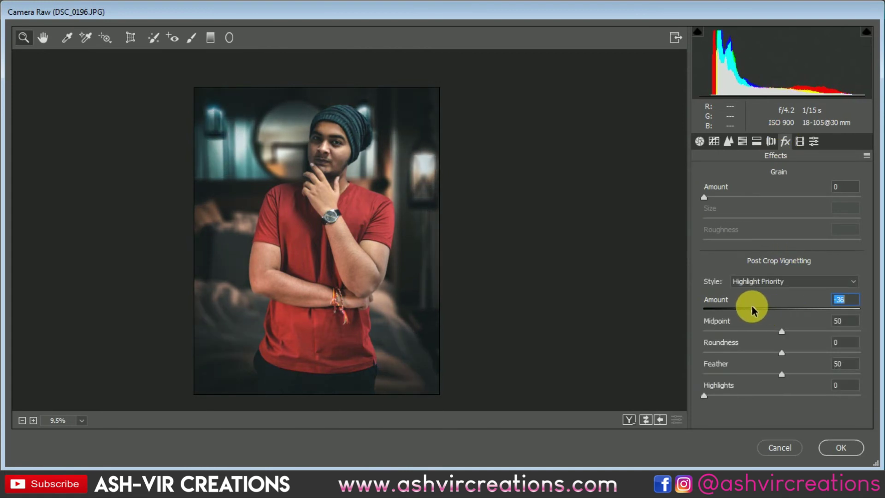
left_click_drag(782, 342, 775, 340)
left_click_drag(759, 340, 764, 313)
mouse_move(773, 353)
left_mouse_down()
mouse_move(743, 352)
mouse_move(843, 352)
mouse_move(766, 354)
left_mouse_up()
left_click_drag(781, 374, 762, 373)
left_click_drag(703, 396, 815, 395)
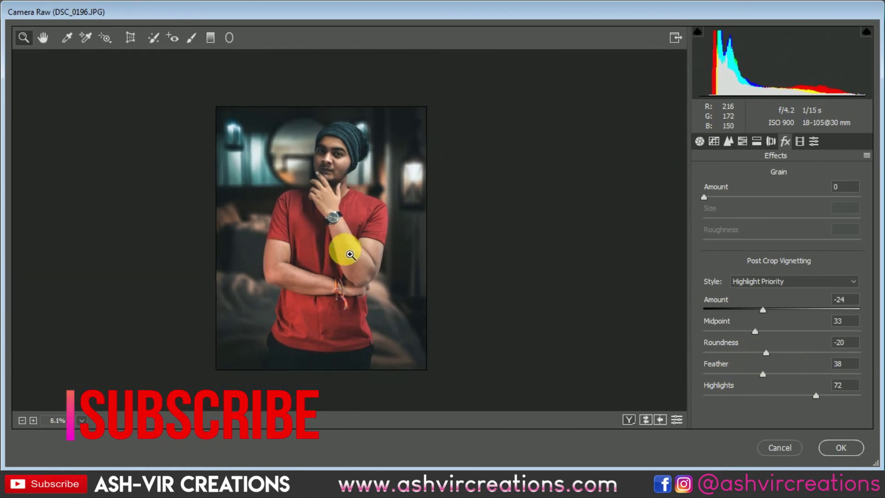
Set clarity to +36, vibrance to +16 and saturation to -2, and apply the Camera Raw adjustments
left_click(700, 142)
scroll(864, 402, "down", 5)
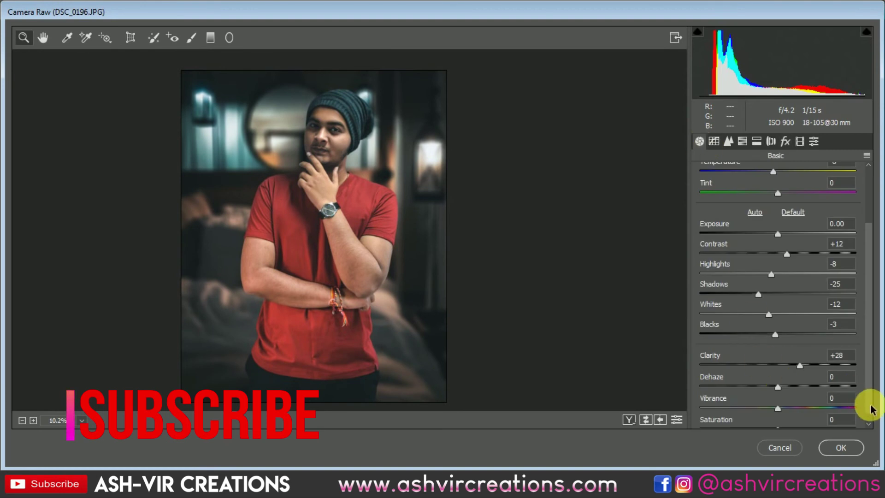
left_click_drag(777, 353, 822, 361)
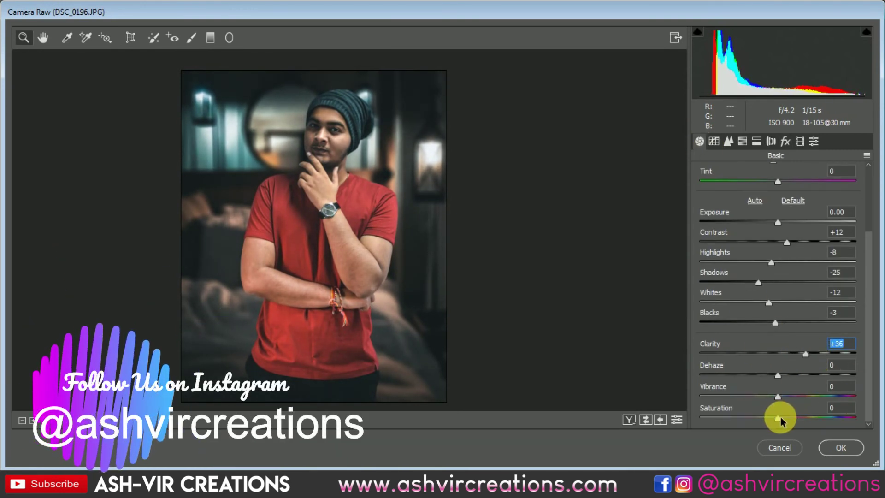
left_click_drag(778, 397, 792, 401)
mouse_move(778, 418)
left_mouse_down()
mouse_move(767, 418)
mouse_move(776, 418)
left_mouse_up()
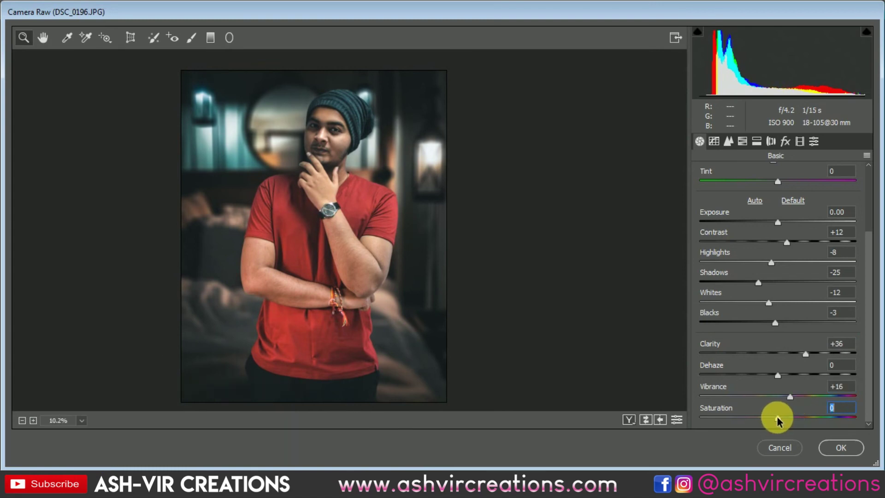
scroll(338, 170, "up", 6)
scroll(343, 240, "down", 8)
scroll(336, 258, "up", 1)
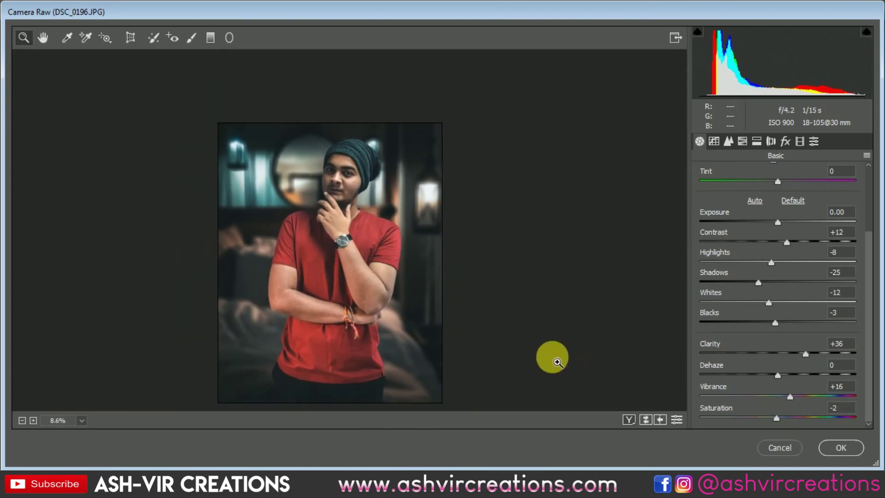
left_click(850, 444)
Open the dust overlay image DUst.jpg from the Desktop
left_click(37, 9)
left_click(45, 31)
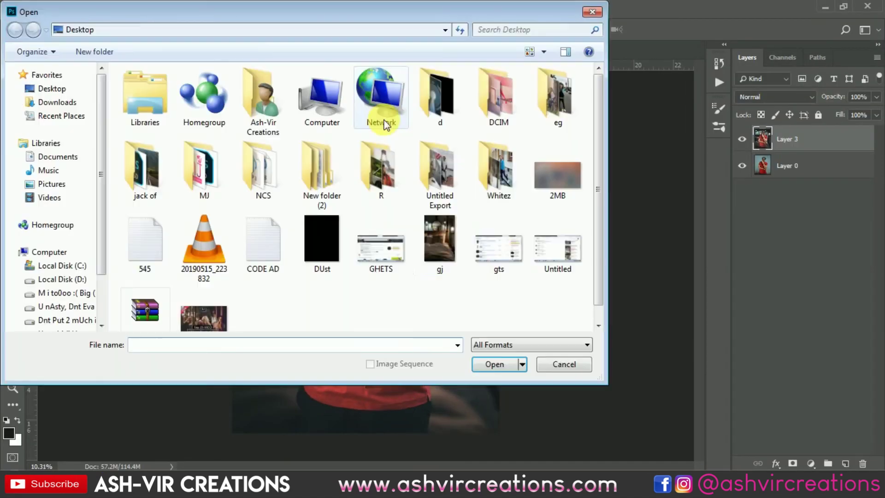
double_click(337, 232)
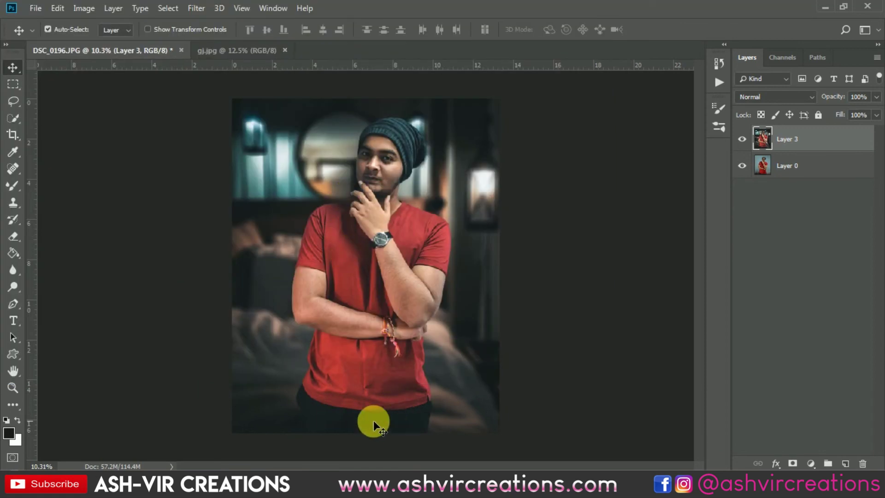
left_click(35, 8)
left_click(49, 34)
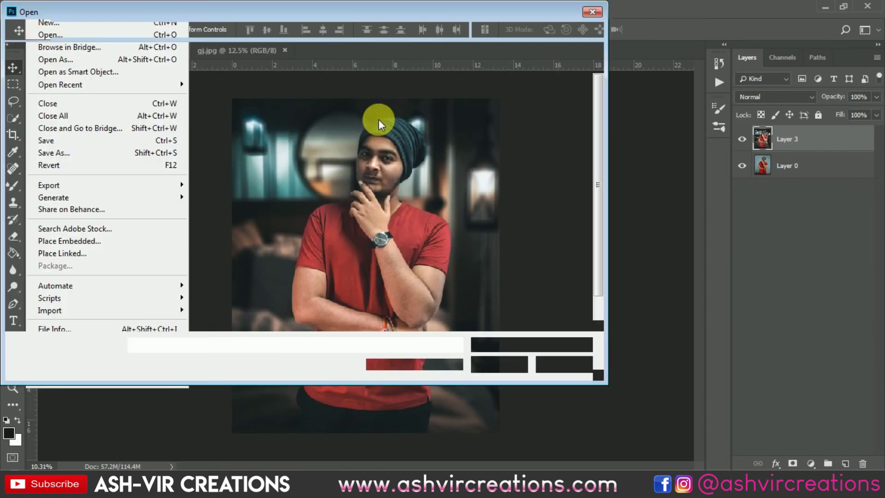
double_click(333, 234)
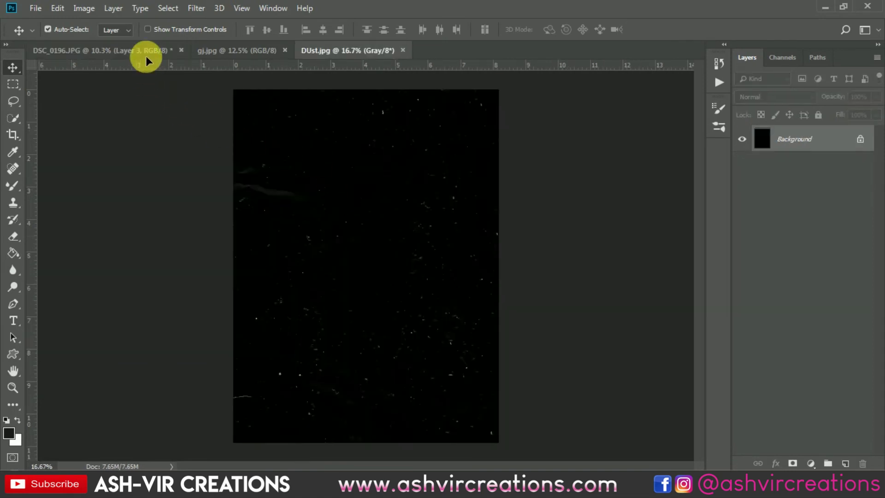
Copy the dust image into the portrait document and scale it to about 185.5% so it covers the whole photo
left_click_drag(145, 56, 389, 271)
left_click(57, 8)
left_click(117, 277)
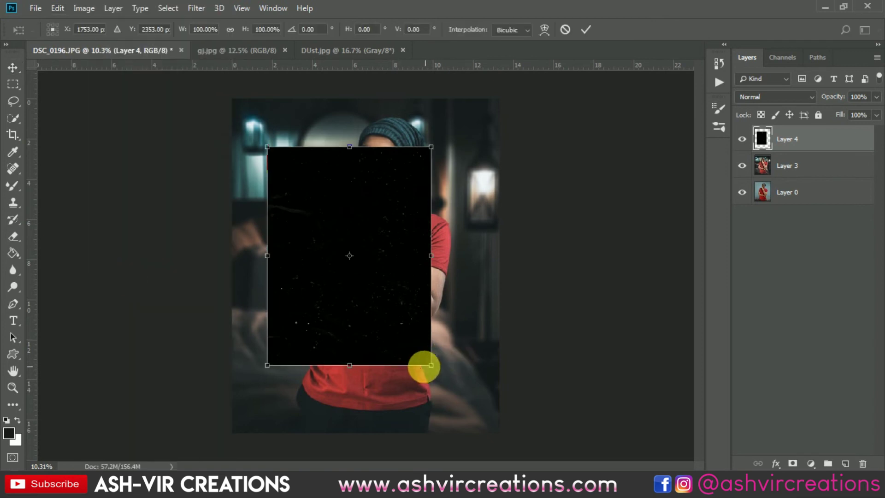
left_click_drag(428, 368, 534, 434)
Set the dust layer's blend mode to Screen, commit its scaling and inspect the effect up close
left_click(773, 97)
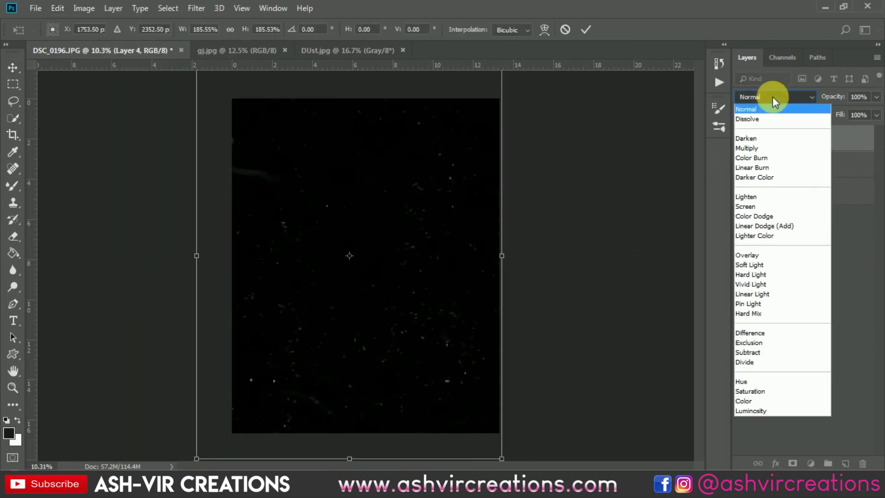
left_click(745, 206)
key("Return")
mouse_move(437, 246)
left_mouse_down()
mouse_move(422, 183)
mouse_move(441, 236)
left_mouse_up()
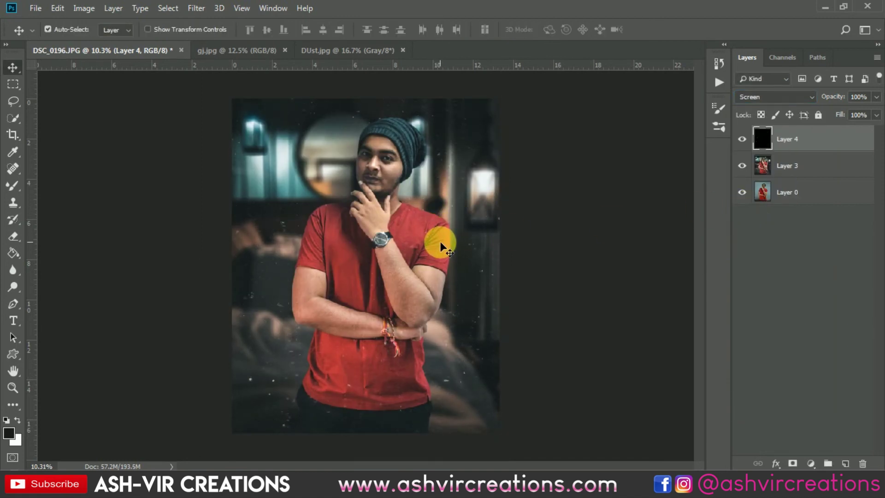
key("ctrl+plus")
scroll(305, 195, "up", 6)
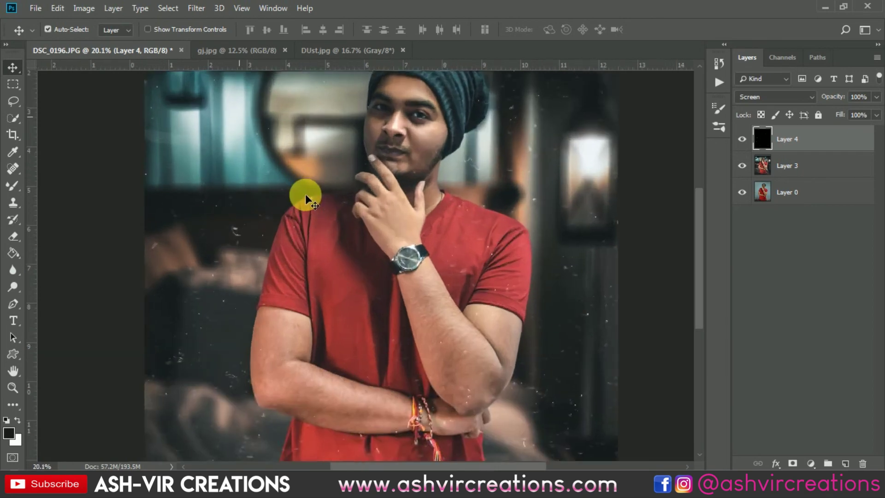
Compare the portrait with and without the dust overlay by hiding and showing the dust layer
scroll(305, 194, "down", 7)
scroll(482, 134, "up", 2)
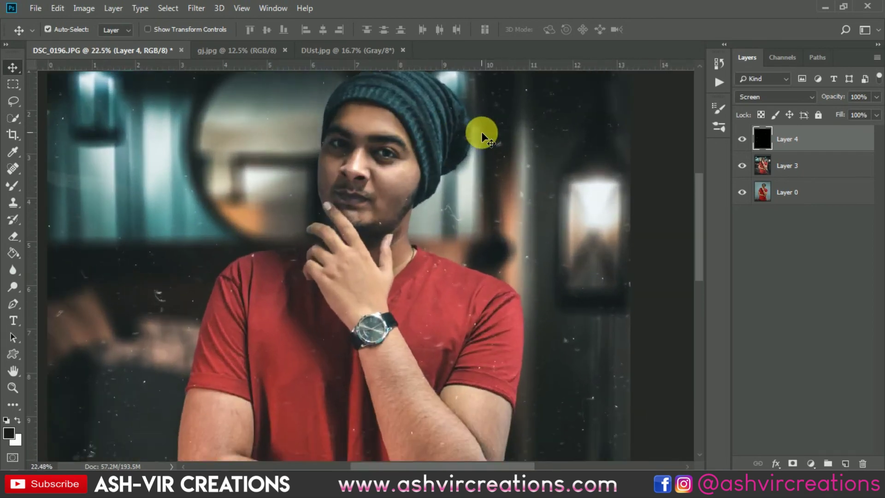
scroll(482, 146, "down", 4)
left_click(741, 139)
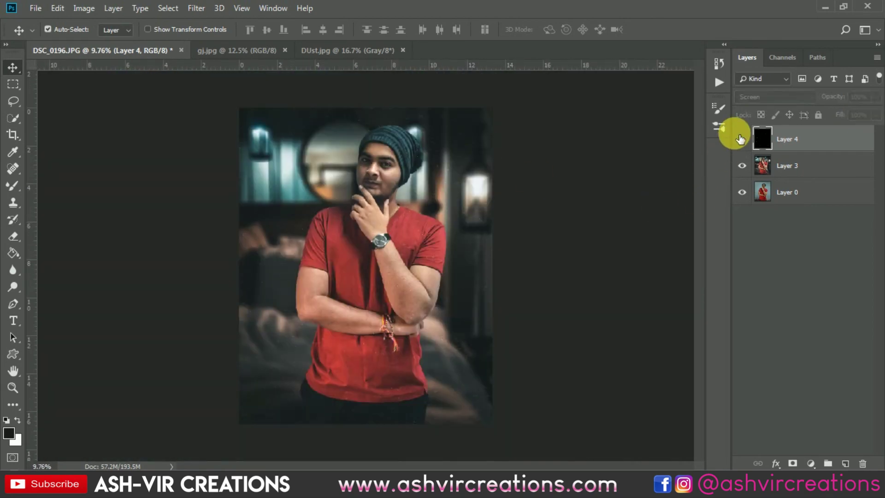
left_click(741, 138)
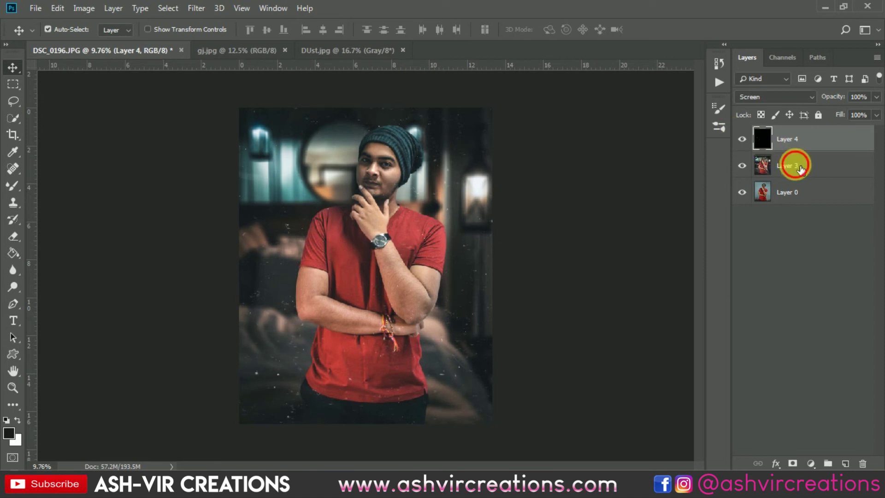
Merge the dust layer with the edited portrait layer, Layer 3, leaving the original Layer 0 separate
left_click(799, 168, "shift")
right_click(792, 168)
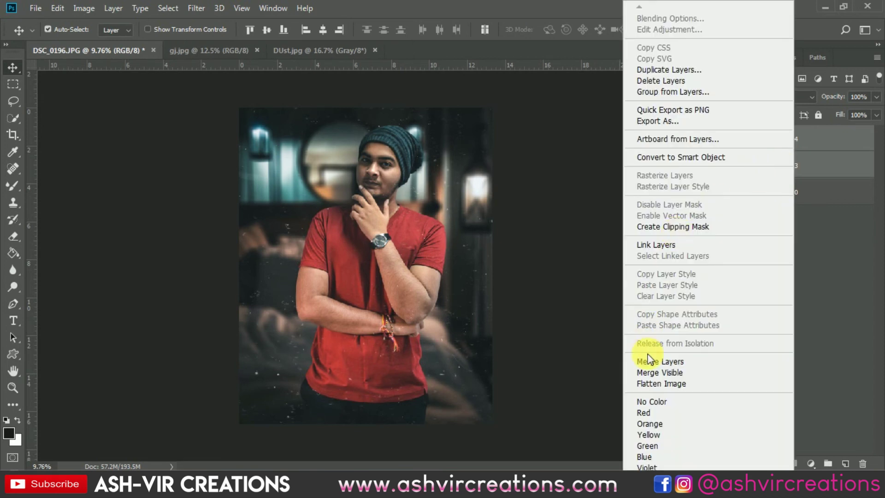
left_click(497, 263)
scroll(441, 165, "up", 5)
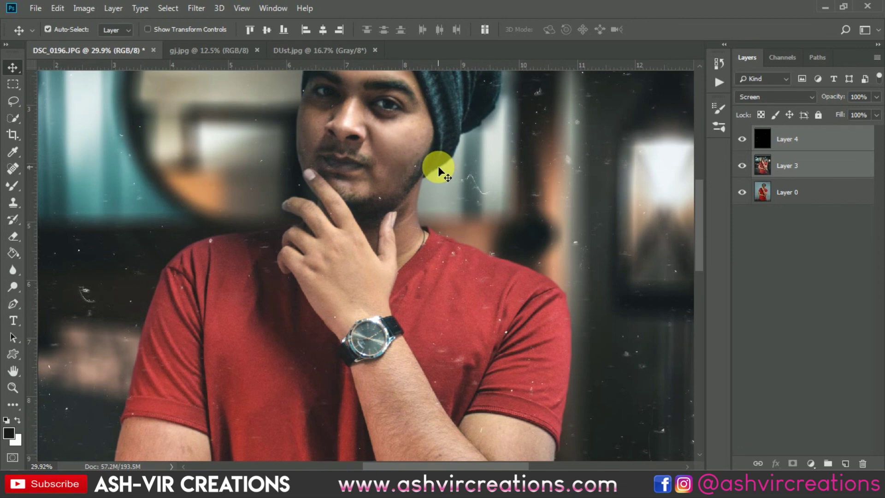
scroll(438, 165, "down", 3)
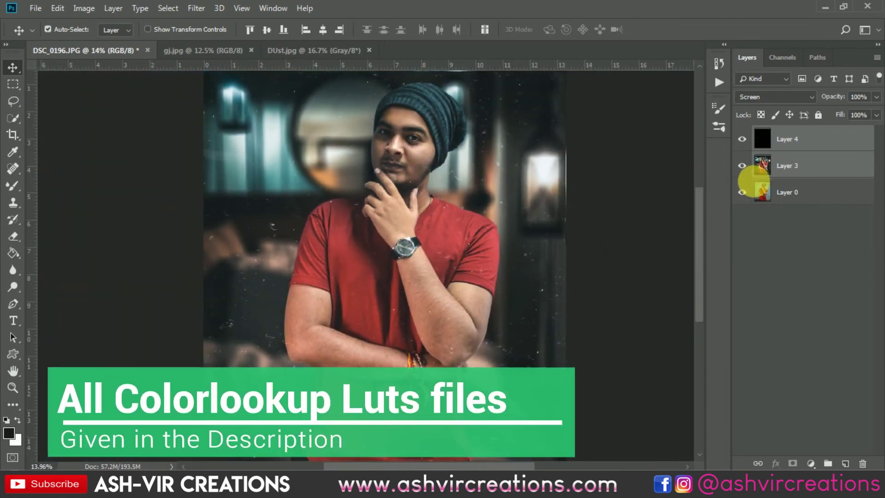
right_click(777, 165)
left_click(645, 362)
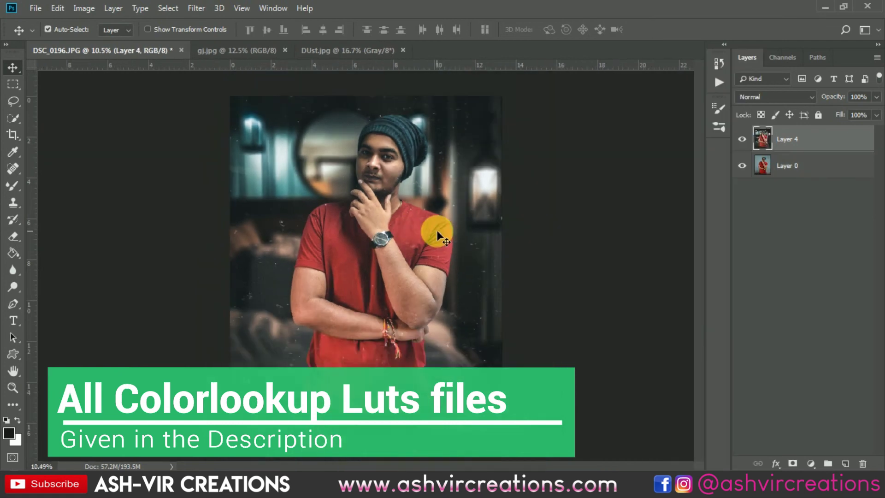
Compare the finished edit with the original photo by repeatedly hiding and showing the merged layer, and examine the result up close
scroll(453, 237, "down", 2)
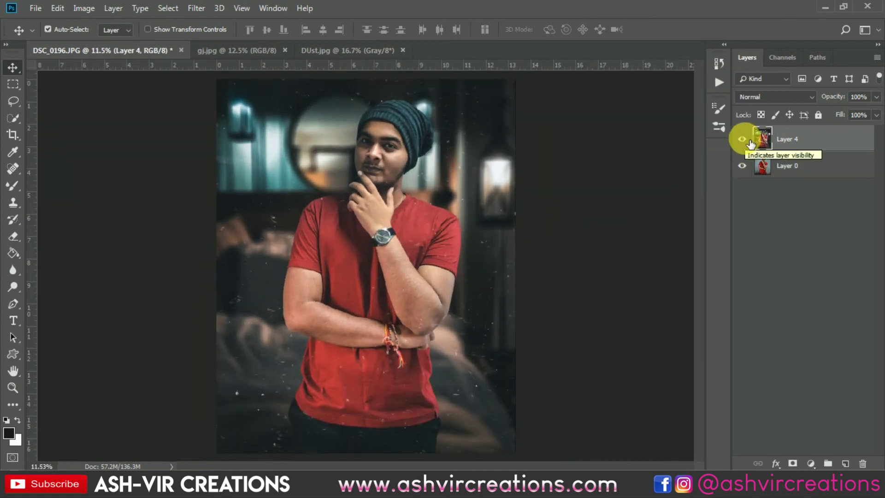
left_click(742, 141)
left_click(741, 141)
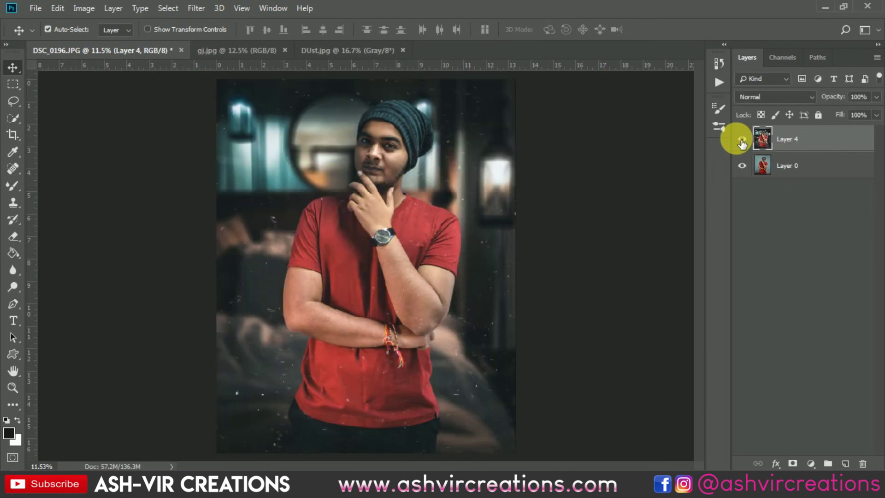
left_click(741, 141)
left_click(741, 140)
left_click(741, 140)
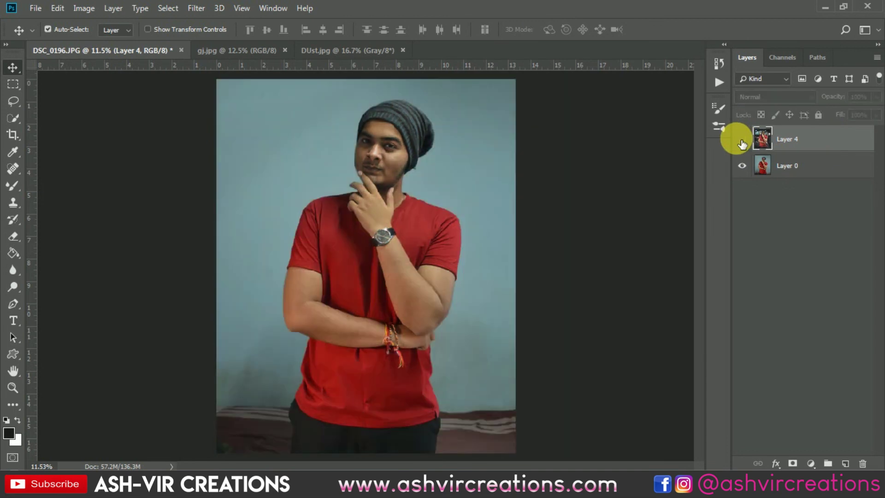
left_click(741, 144)
left_click(742, 145)
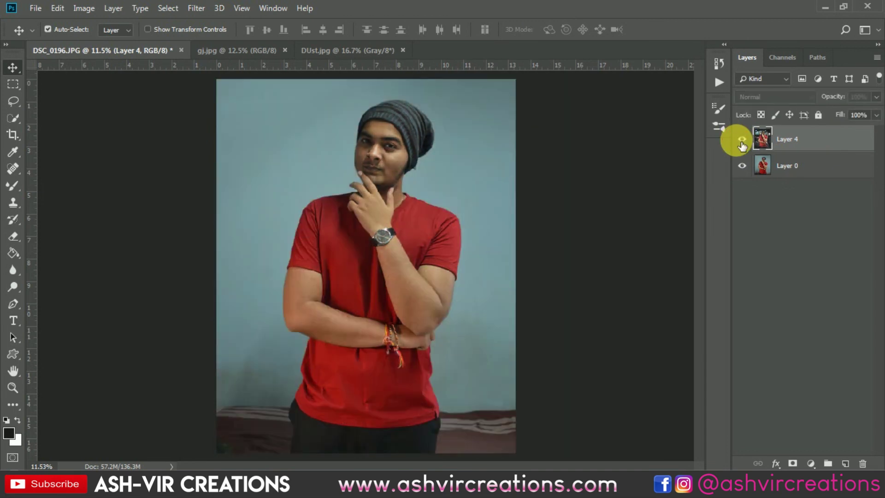
left_click(742, 146)
scroll(443, 175, "down", 1)
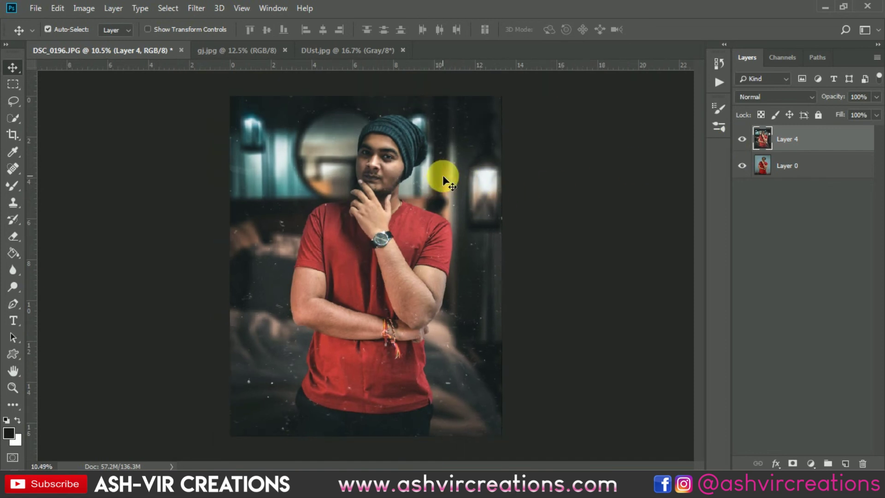
left_click(748, 142)
left_click(745, 142)
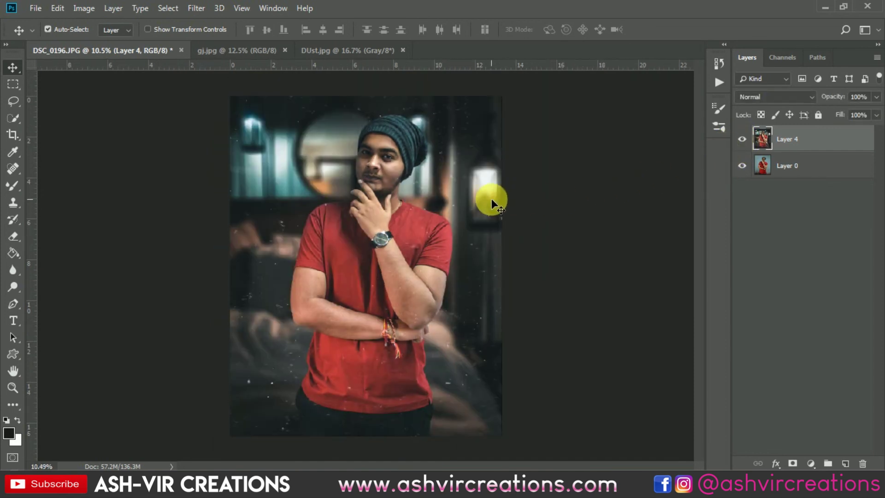
left_click(748, 139)
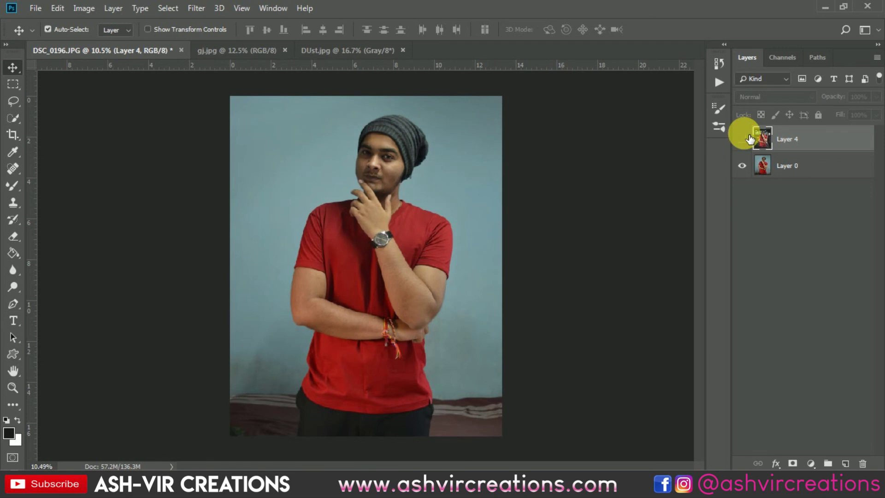
left_click(749, 139)
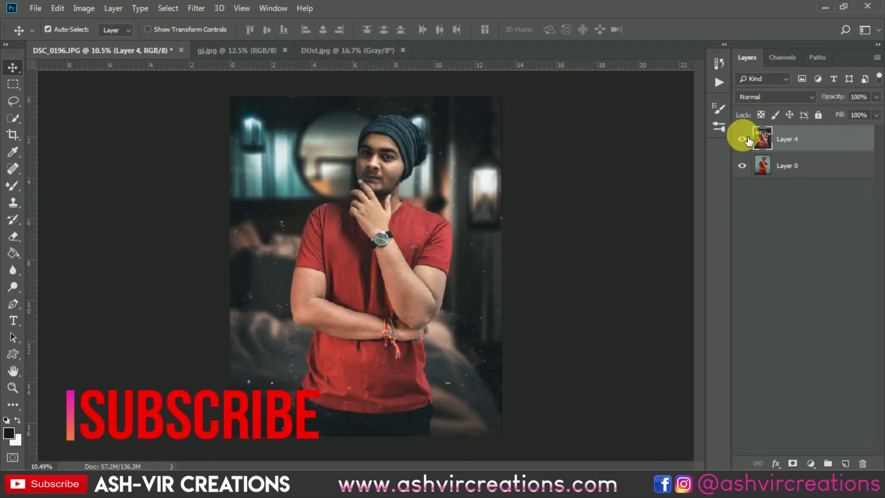
left_click(747, 139)
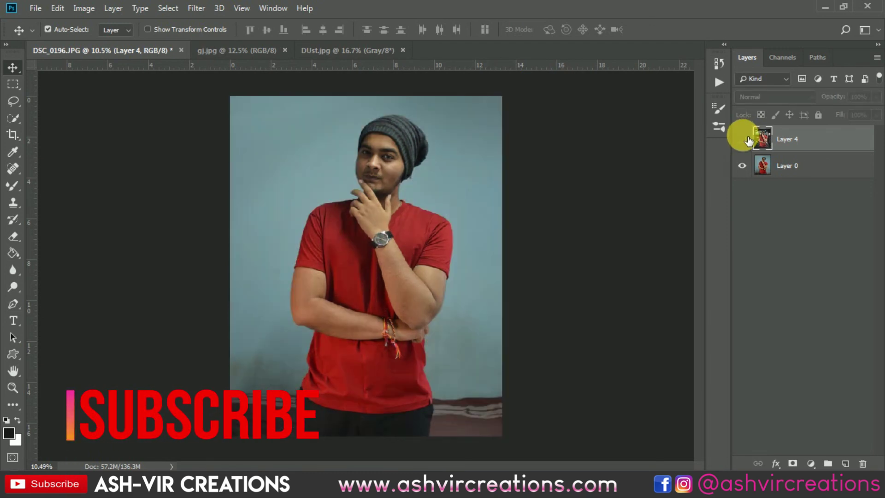
left_click(748, 139)
left_click(748, 140)
left_click(747, 141)
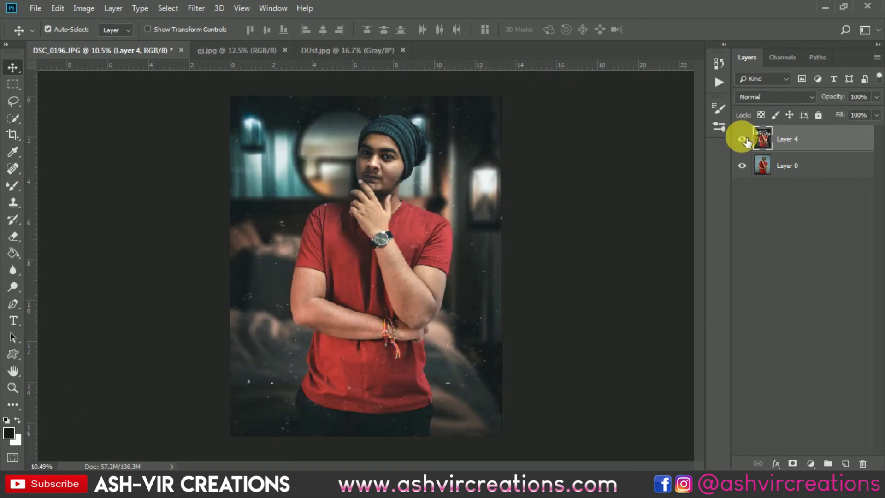
scroll(410, 157, "up", 2)
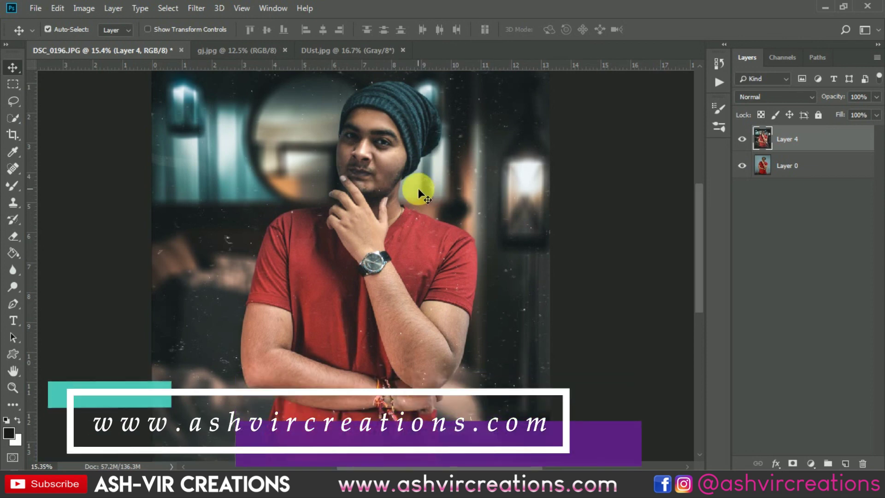
scroll(419, 188, "down", 3)
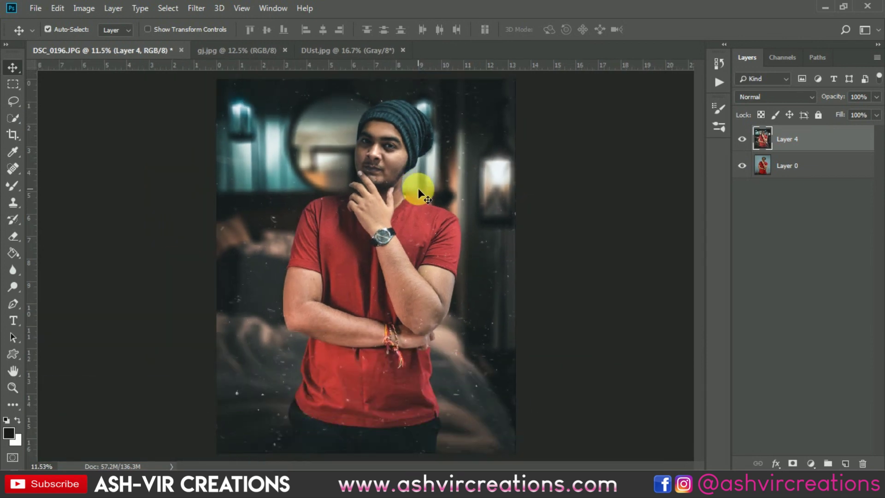
scroll(418, 188, "down", 1)
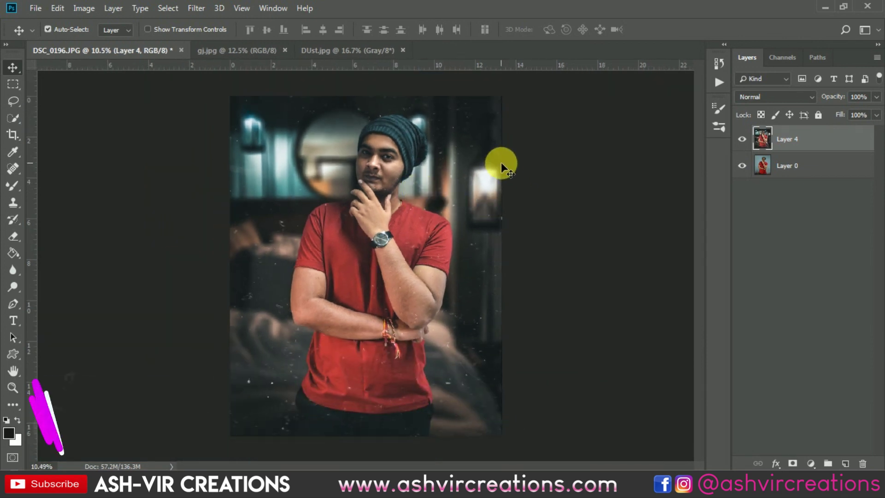
scroll(502, 162, "up", 1)
left_click(742, 138)
left_click(749, 139)
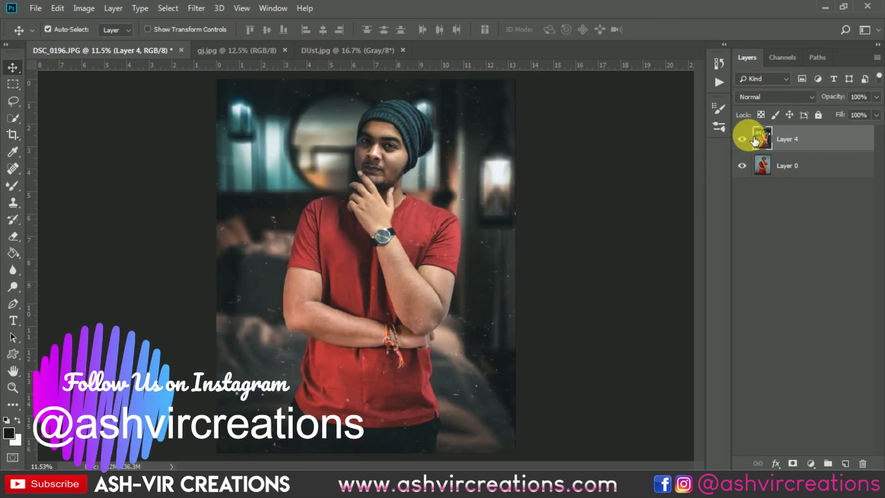